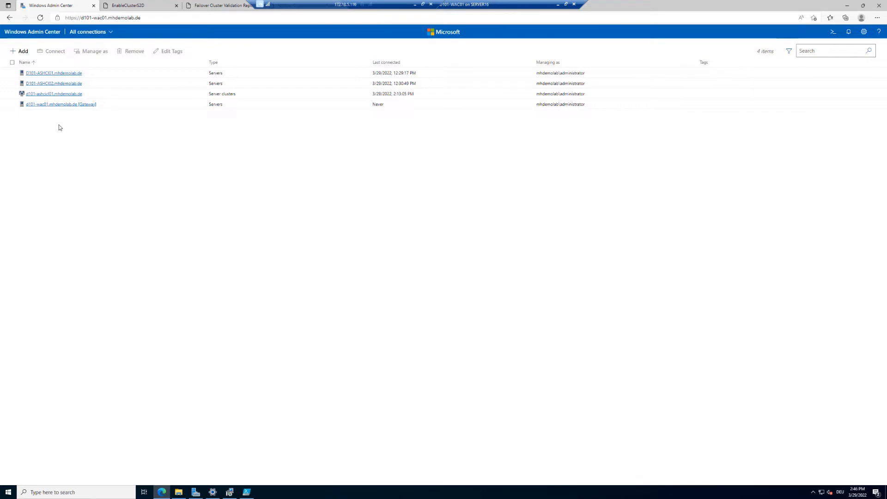
Open the d101-ashcicl01 cluster connection and view the servers inventory
{"action": "left_click", "coordinate": [55, 94]}
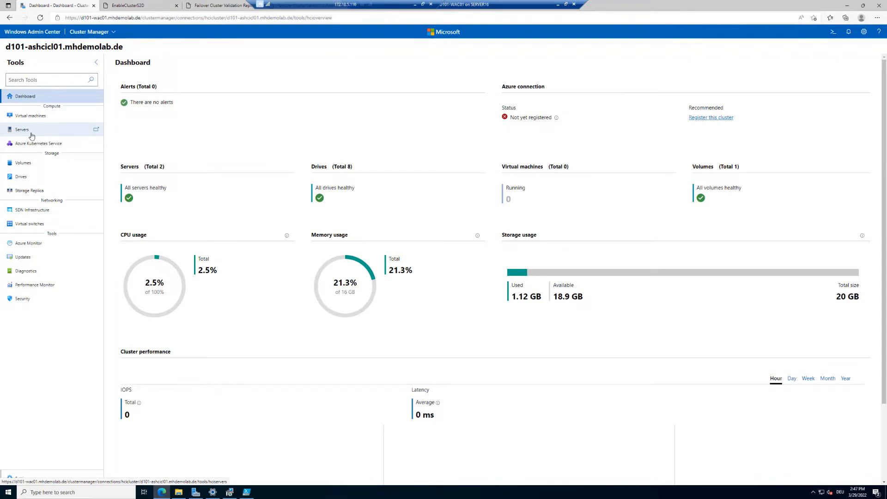
{"action": "left_click", "coordinate": [32, 136]}
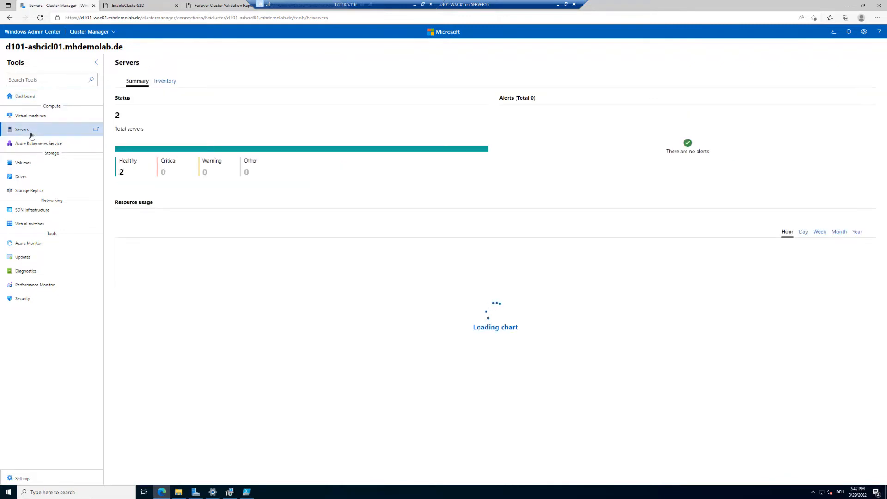
{"action": "left_click", "coordinate": [171, 82]}
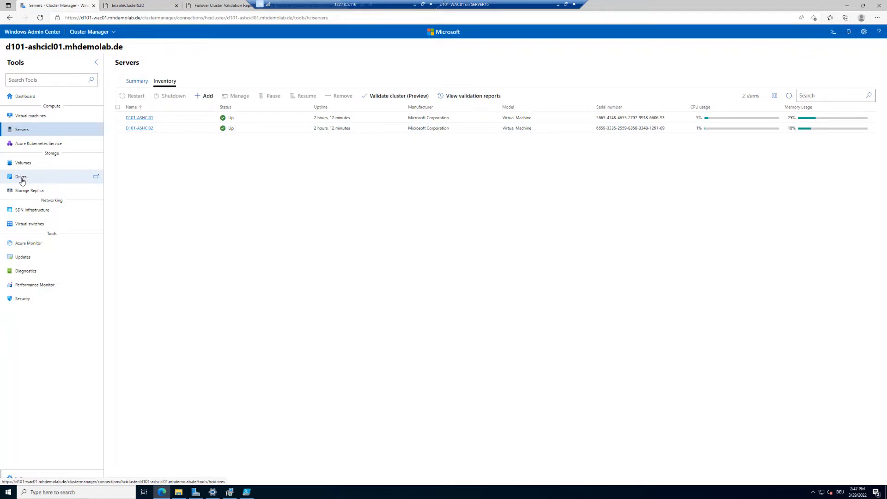
Create a new cluster volume with Nested two-way mirror resiliency and a size of 100 GB
{"action": "left_click", "coordinate": [28, 168]}
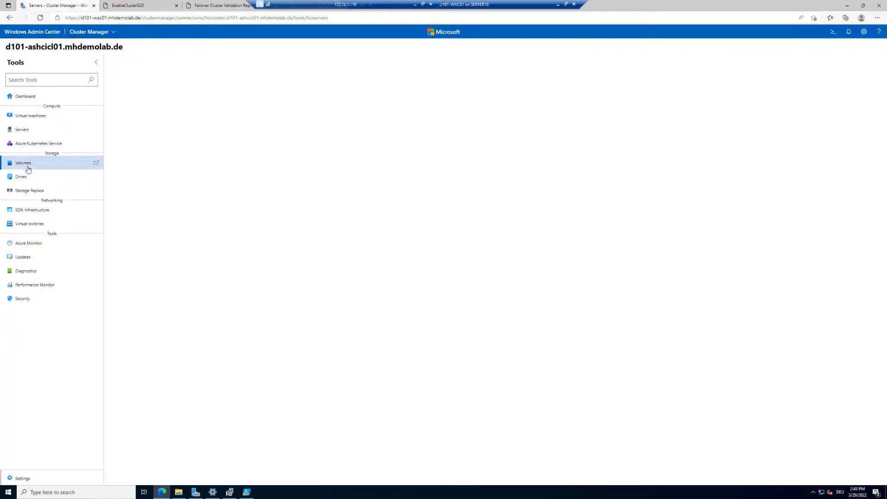
{"action": "left_click", "coordinate": [170, 85]}
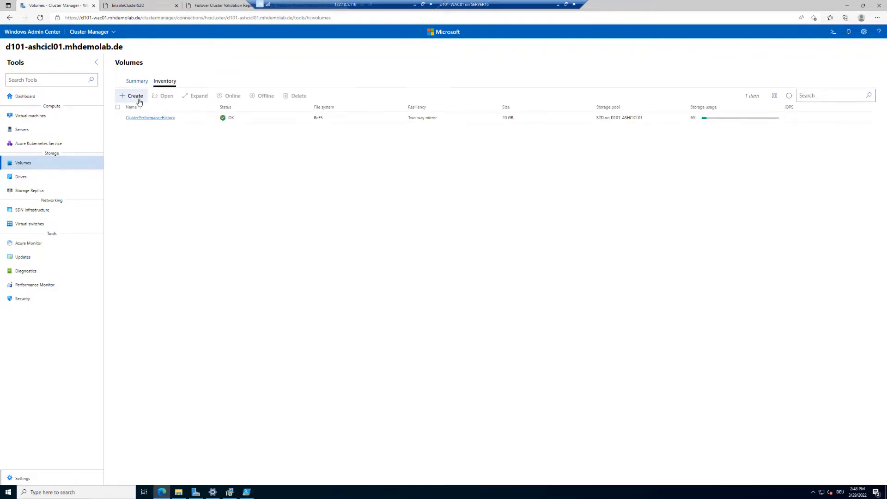
{"action": "left_click", "coordinate": [135, 96]}
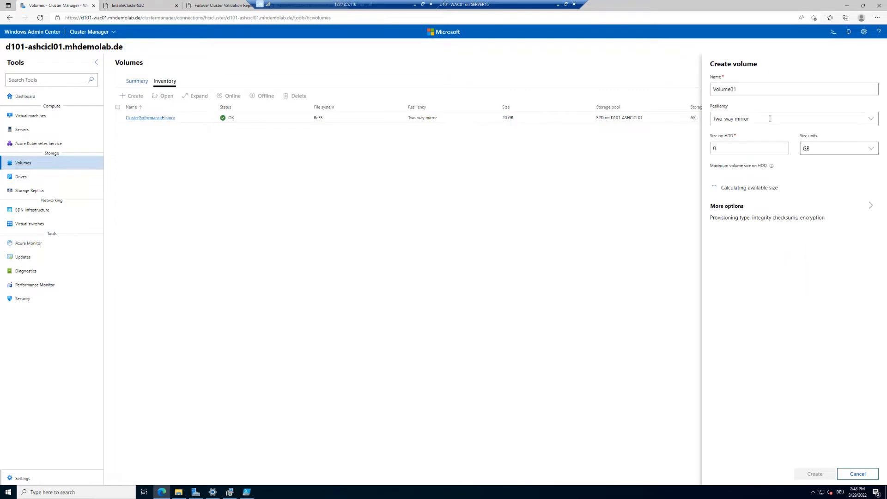
{"action": "left_click", "coordinate": [769, 119]}
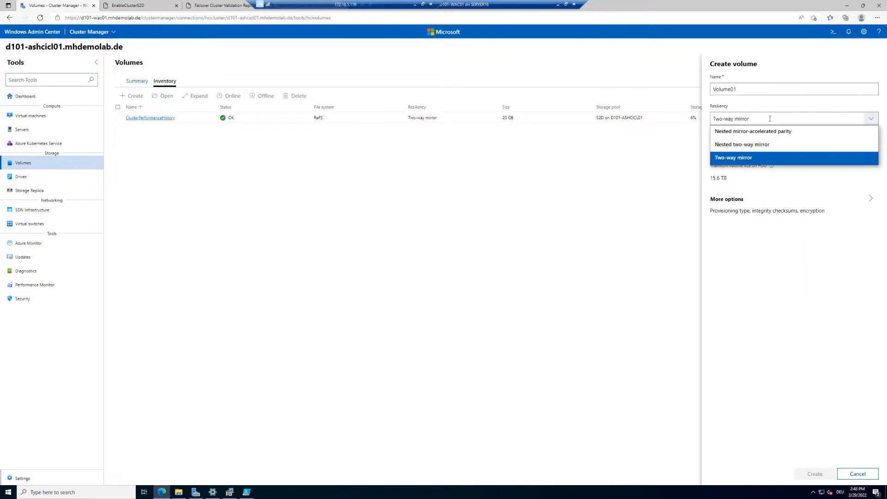
{"action": "left_click", "coordinate": [775, 147]}
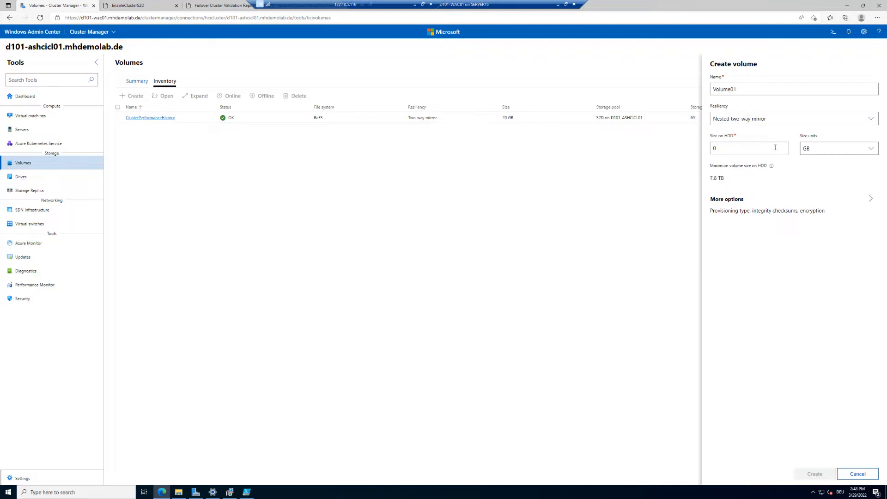
{"action": "double_click", "coordinate": [775, 147]}
{"action": "type", "text": "1"}
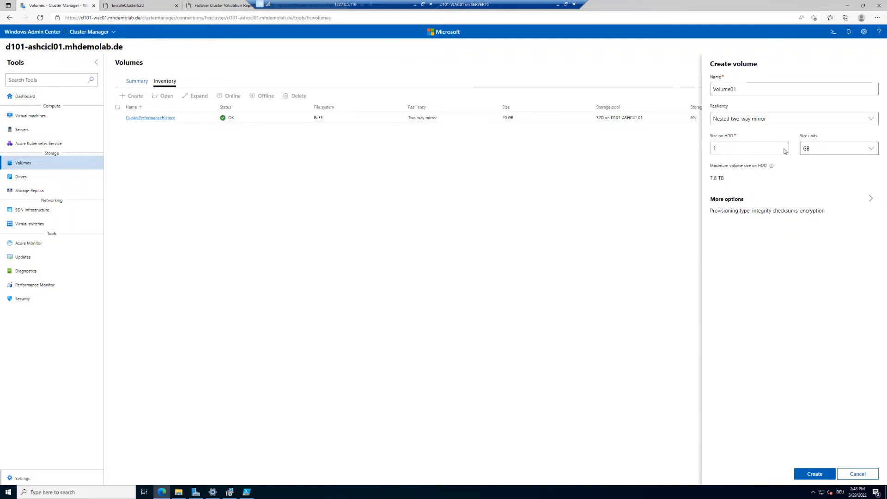
{"action": "left_click_drag", "start_coordinate": [726, 150], "coordinate": [705, 150]}
{"action": "type", "text": "100"}
{"action": "left_click", "coordinate": [815, 476]}
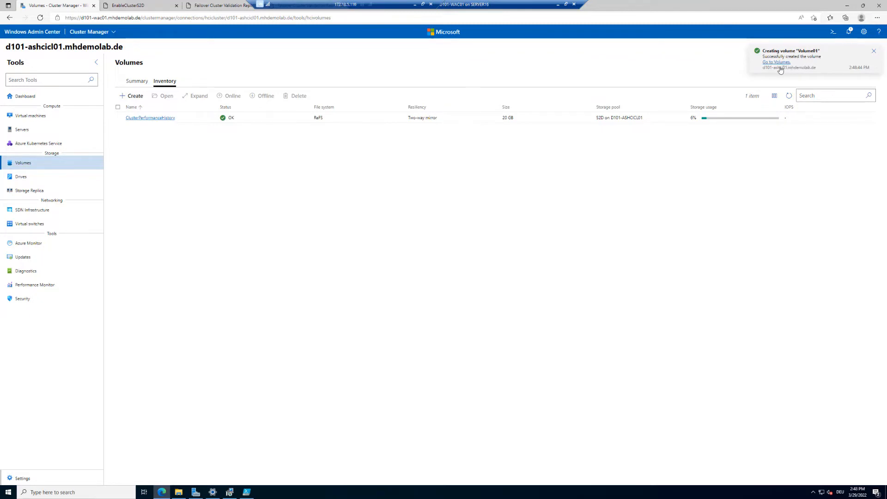
Start a new virtual machine named DemoVM01
{"action": "left_click", "coordinate": [789, 99]}
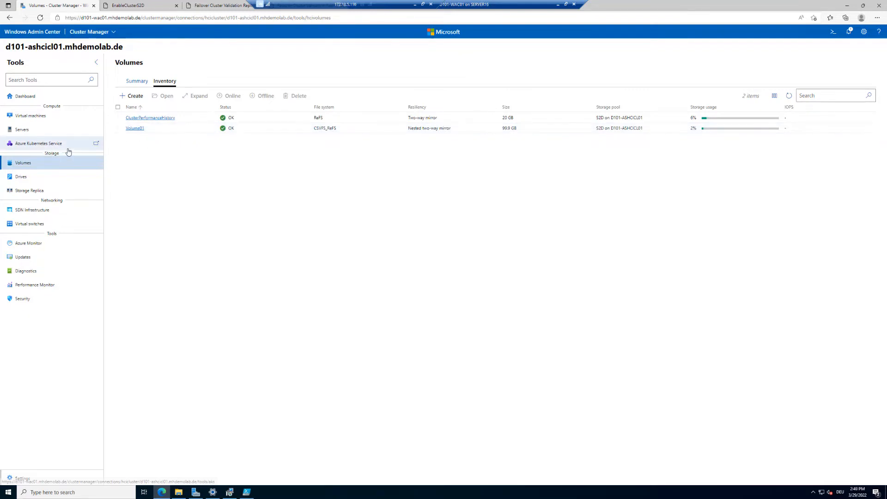
{"action": "left_click", "coordinate": [51, 116]}
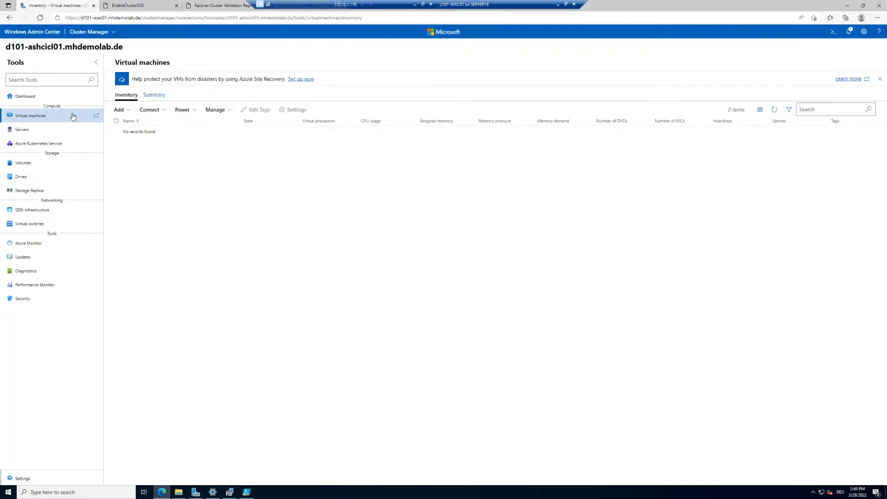
{"action": "left_click", "coordinate": [127, 111]}
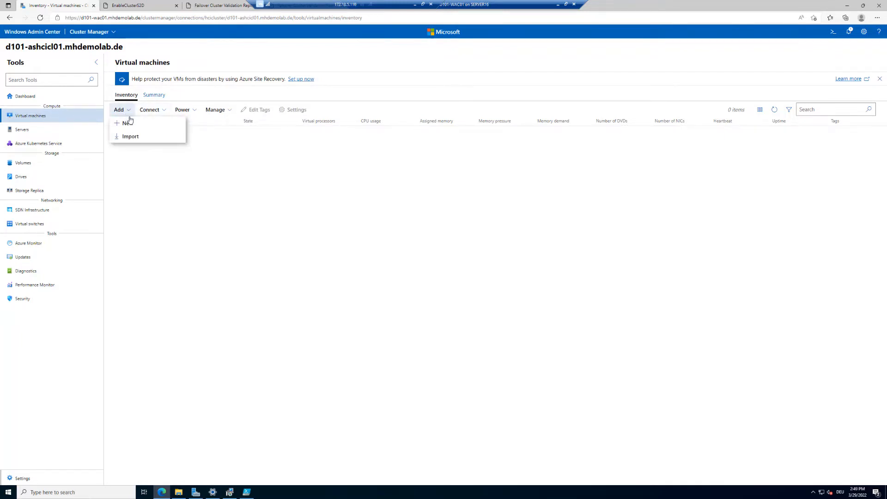
{"action": "left_click", "coordinate": [129, 122]}
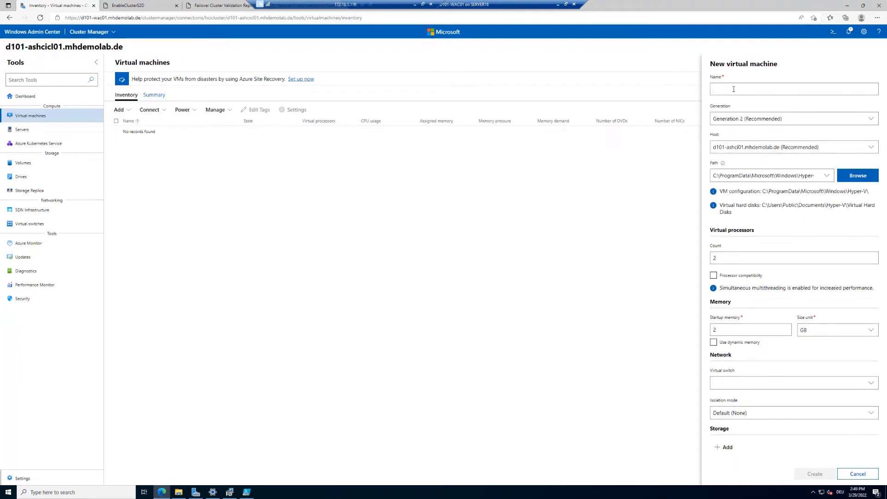
{"action": "type", "text": "DemoVM01"}
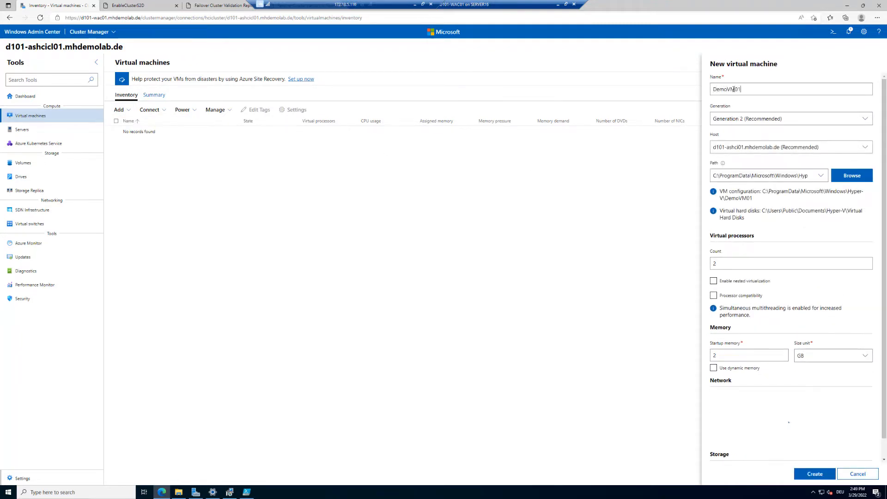
Set the VM path to a new VMs folder created under C:\ClusterStorage\Volume01
{"action": "left_click", "coordinate": [858, 180]}
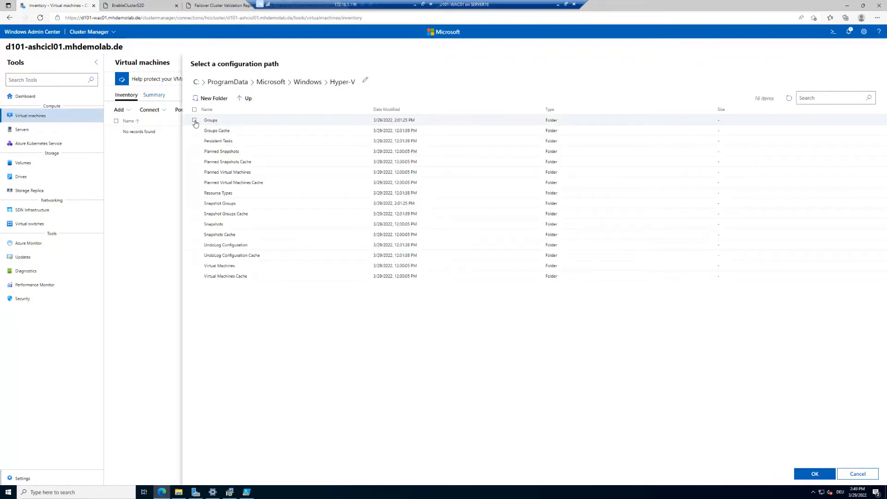
{"action": "left_click", "coordinate": [195, 84]}
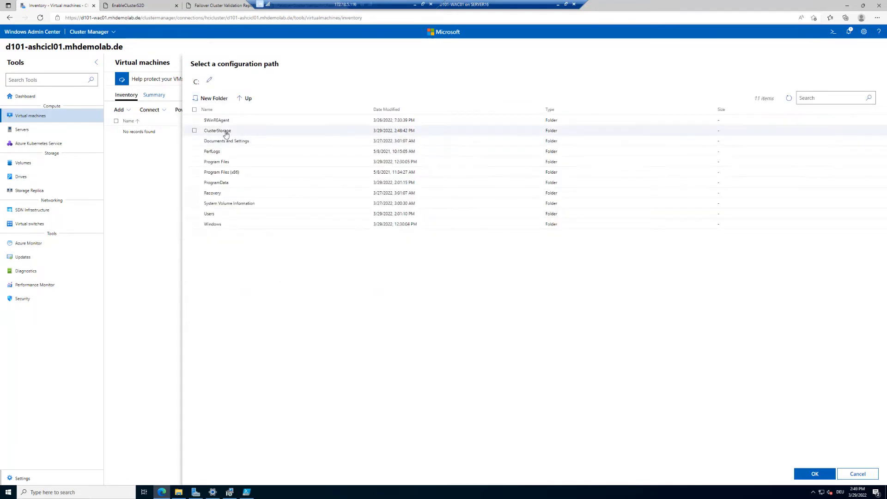
{"action": "left_click", "coordinate": [226, 132]}
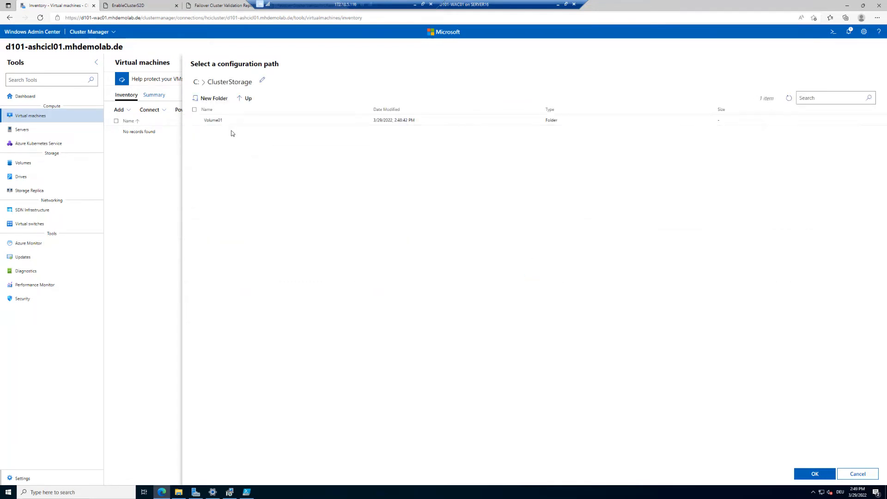
{"action": "left_click", "coordinate": [212, 122]}
{"action": "left_click", "coordinate": [212, 101]}
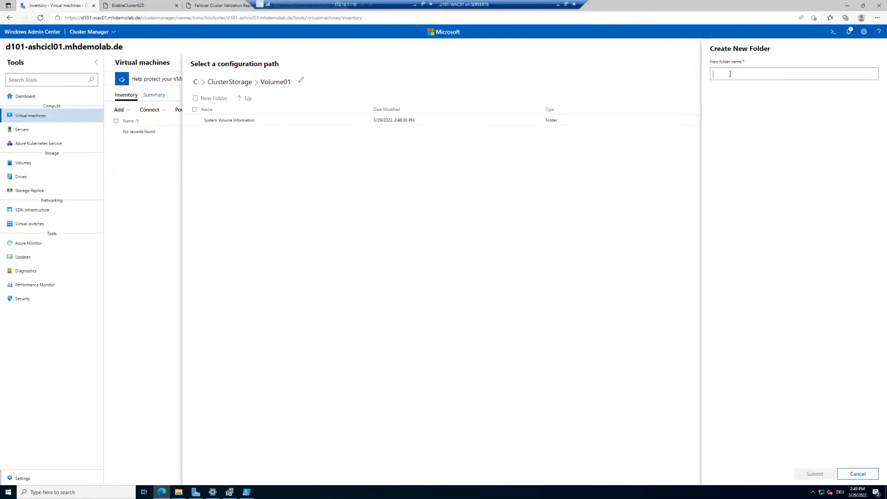
{"action": "type", "text": "VMs"}
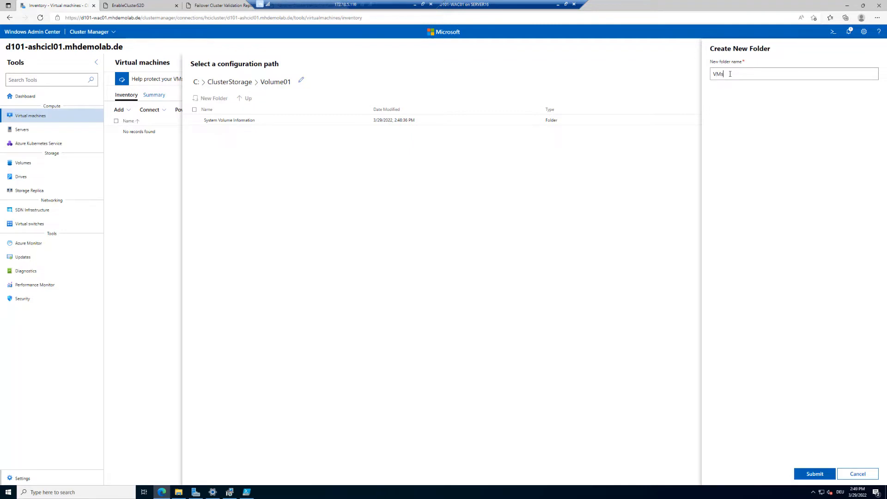
{"action": "left_click", "coordinate": [811, 476]}
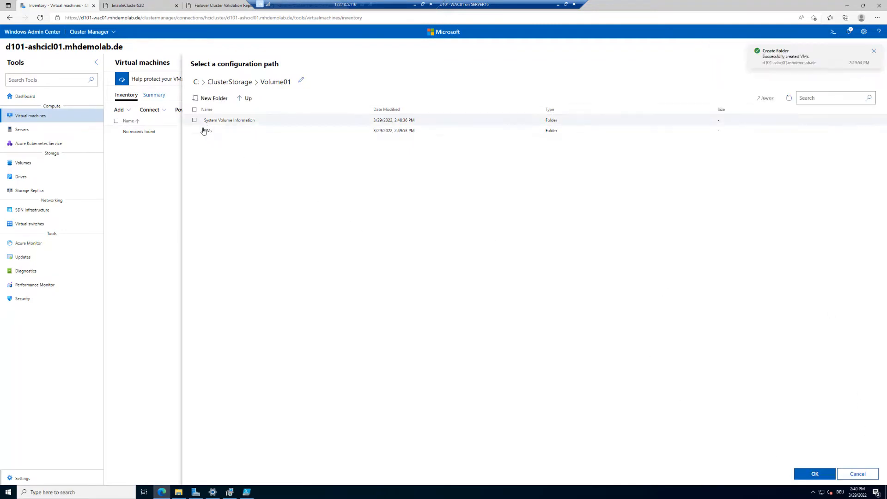
{"action": "left_click", "coordinate": [203, 131]}
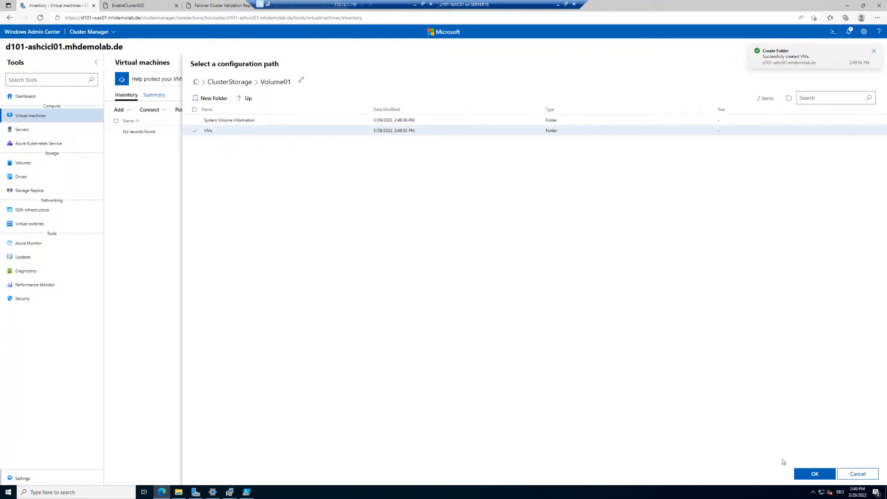
{"action": "left_click", "coordinate": [813, 473]}
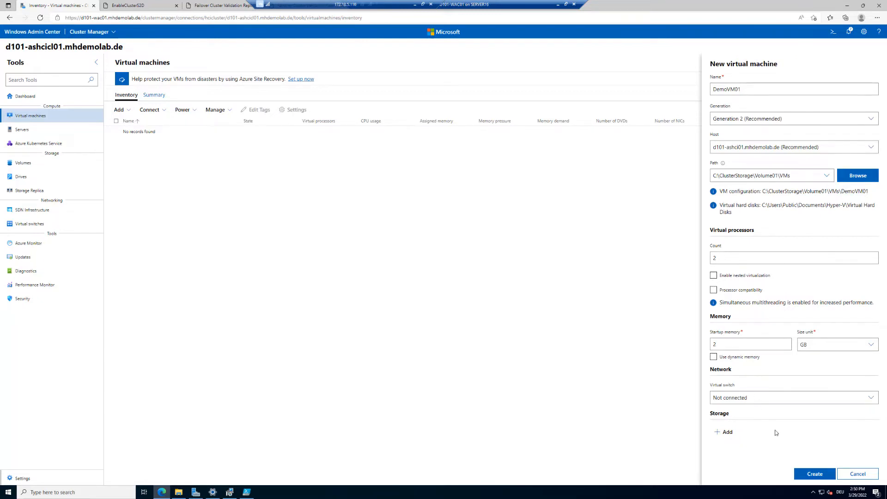
Try to create the virtual machine and review the error notification details
{"action": "left_click", "coordinate": [822, 475]}
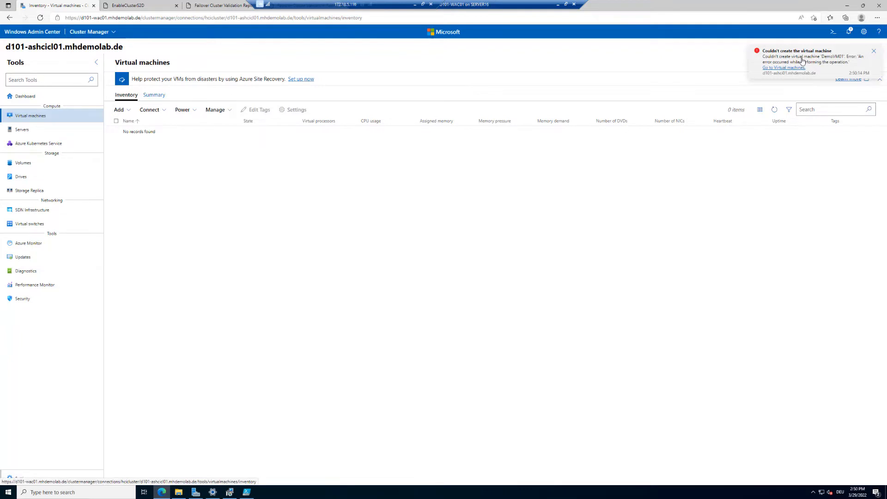
{"action": "left_click", "coordinate": [803, 62]}
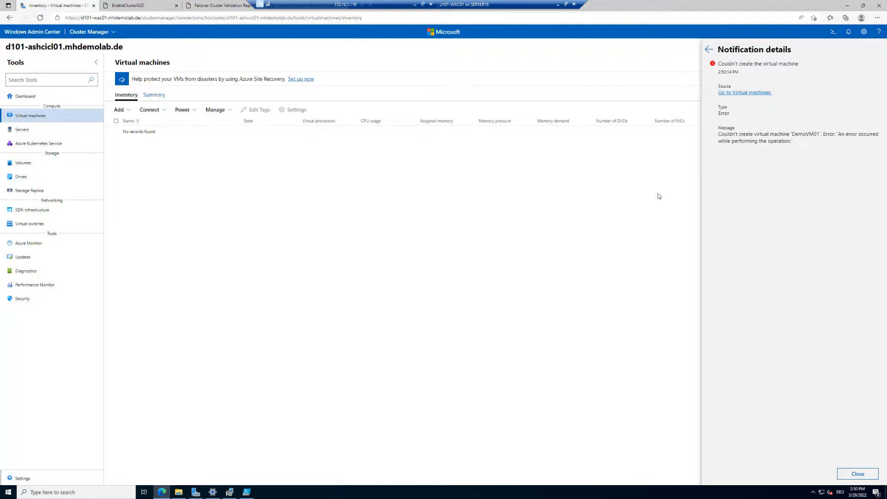
{"action": "left_click", "coordinate": [709, 49]}
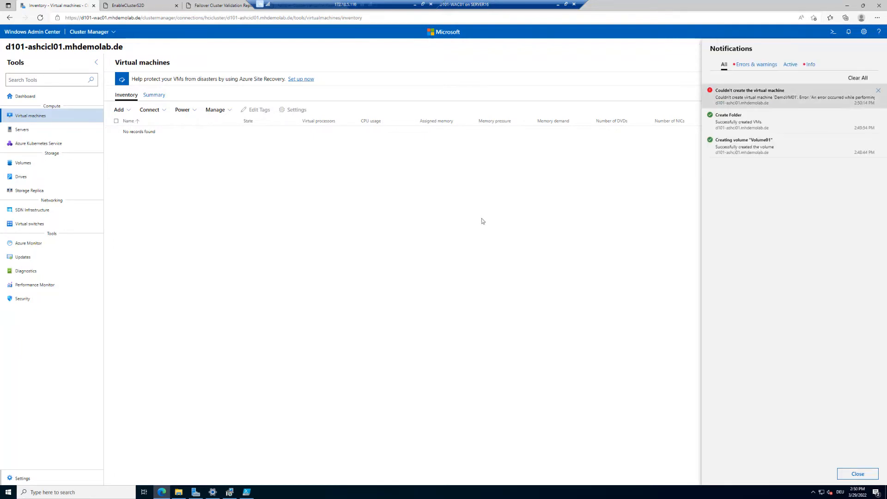
{"action": "left_click", "coordinate": [336, 258]}
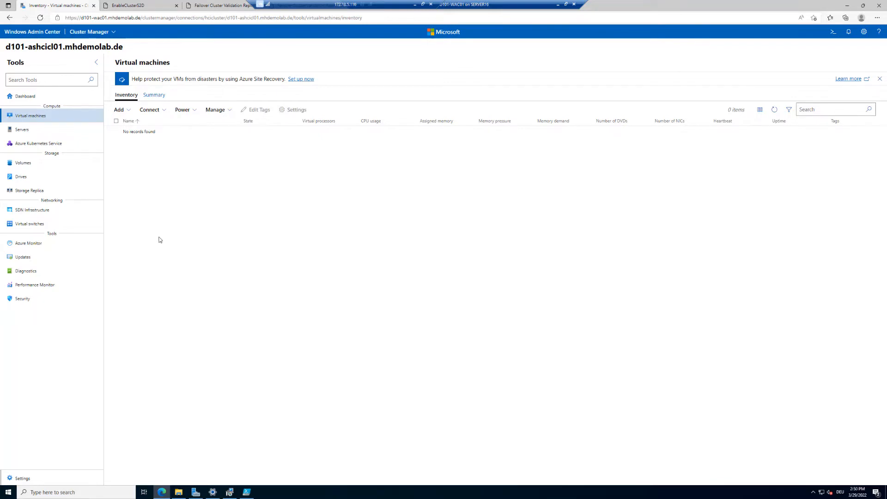
Open the Azure registration for the cluster from the dashboard and select the Azure Global cloud
{"action": "left_click", "coordinate": [21, 98]}
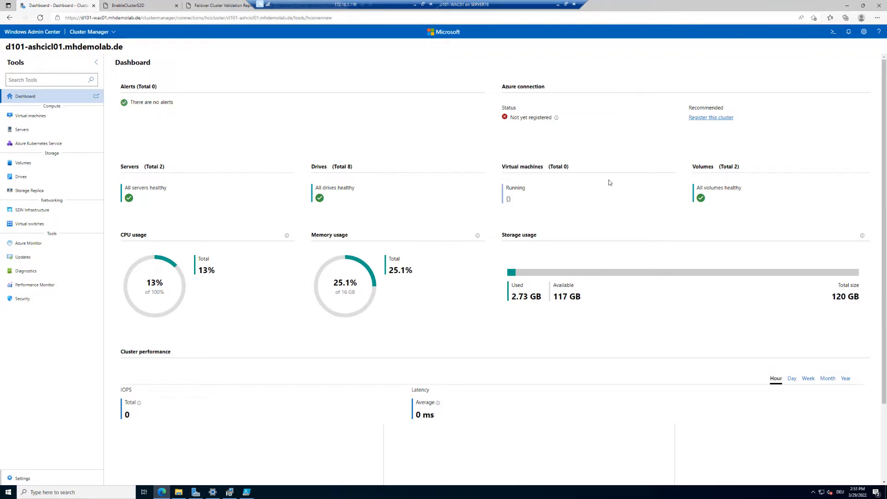
{"action": "left_click", "coordinate": [716, 118]}
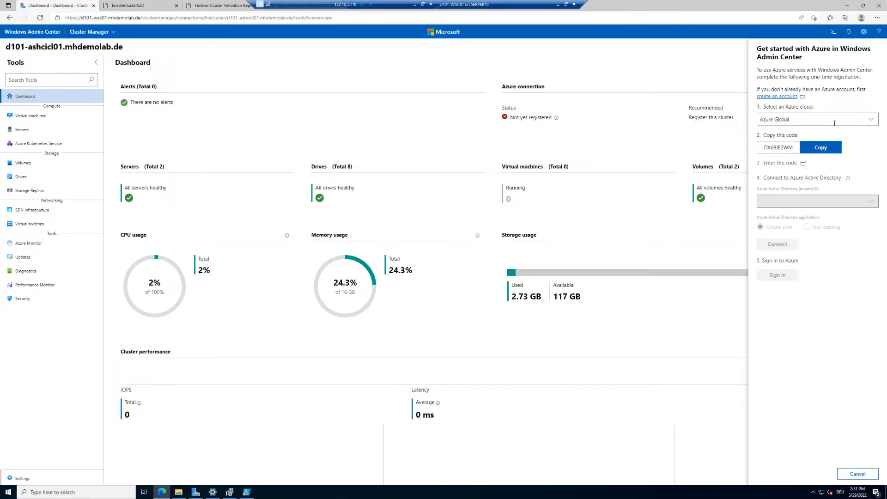
{"action": "left_click", "coordinate": [871, 120]}
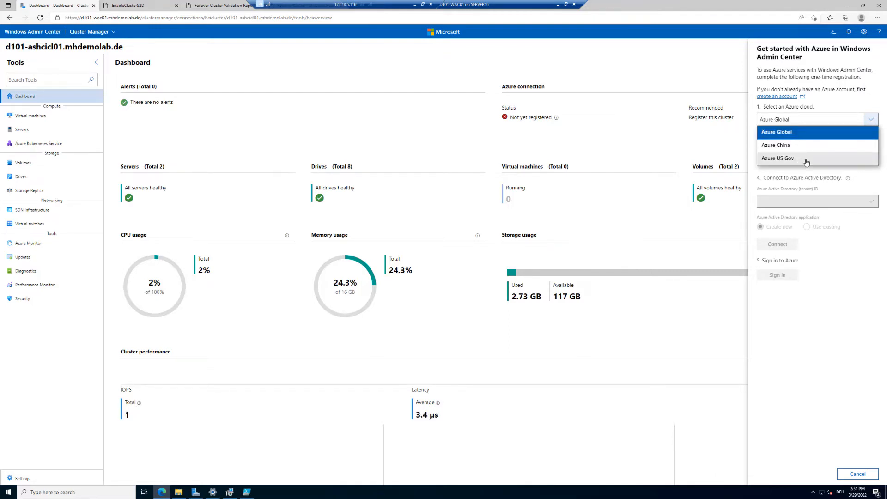
{"action": "left_click", "coordinate": [798, 133]}
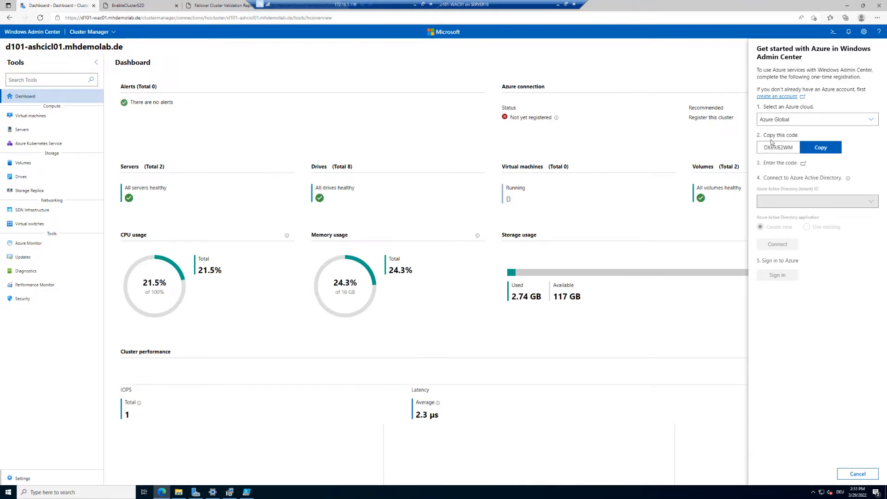
Copy the device registration code and enter it on the Microsoft sign-in page
{"action": "left_click", "coordinate": [831, 153]}
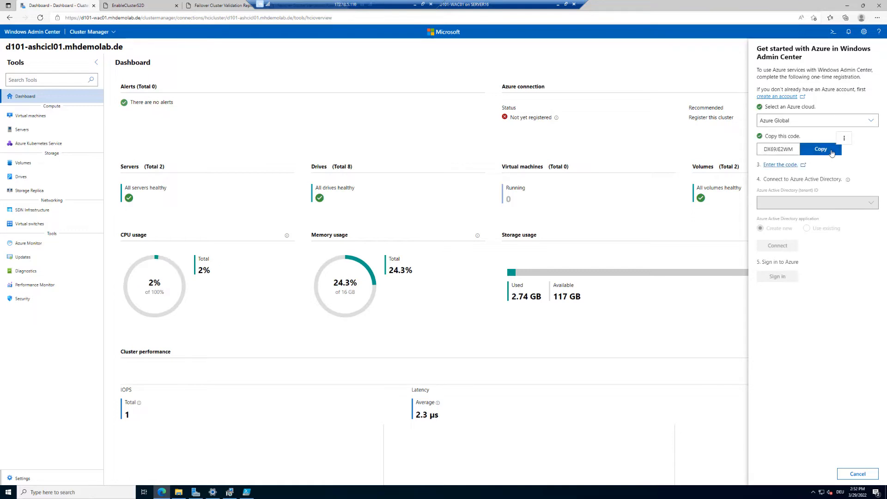
{"action": "left_click", "coordinate": [780, 165]}
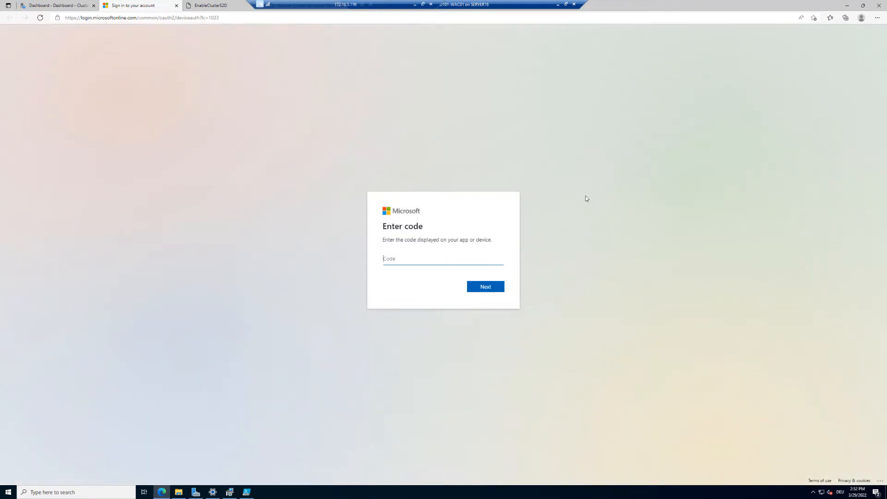
{"action": "key", "text": "ctrl+v"}
{"action": "left_click", "coordinate": [490, 287]}
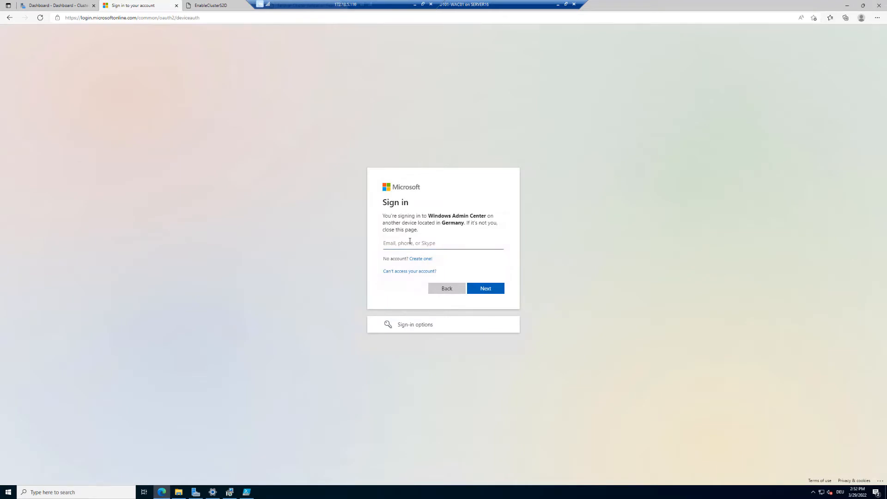
Enter the Azure account e-mail address to continue signing in
{"action": "left_click", "coordinate": [486, 288]}
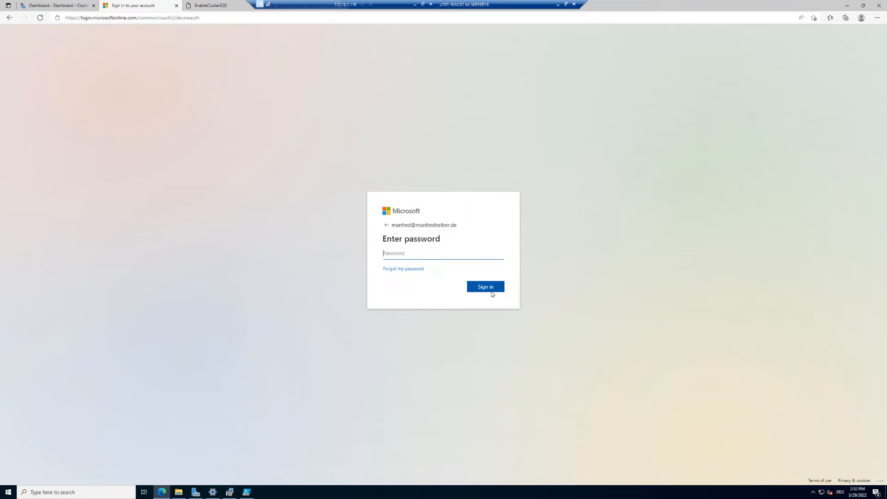
Enter the account password, save it in the browser, and confirm signing in to Windows Admin Center
{"action": "type", "text": "•"}
{"action": "left_click", "coordinate": [490, 291]}
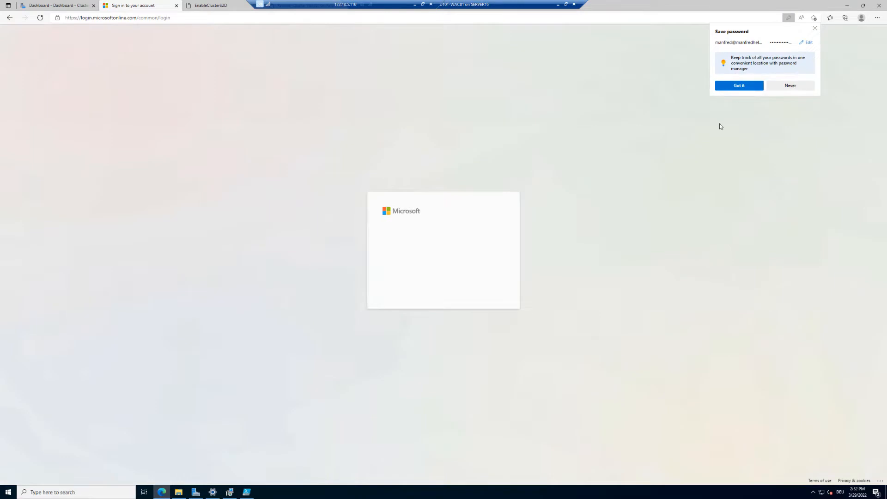
{"action": "left_click", "coordinate": [743, 85]}
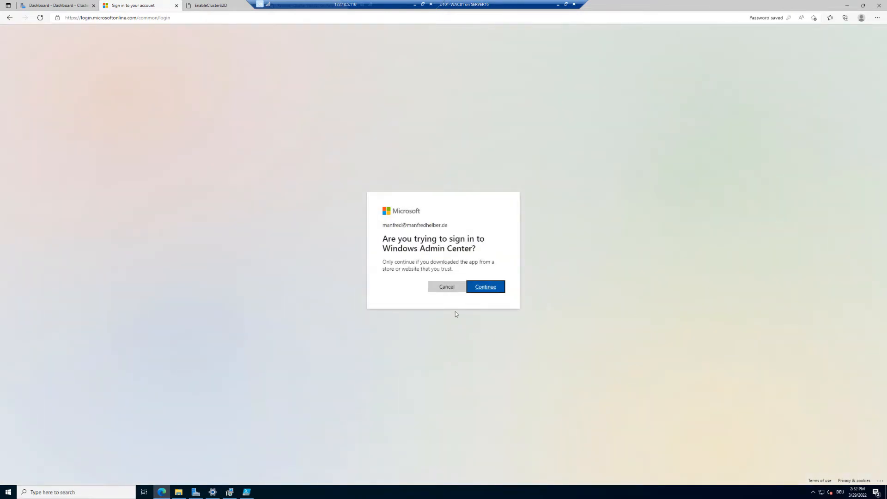
{"action": "left_click", "coordinate": [491, 289]}
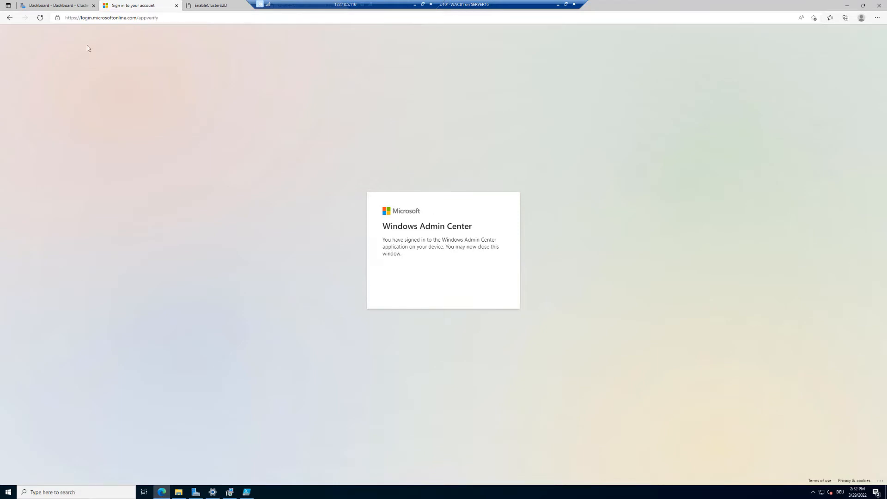
Connect to Azure Active Directory using the default tenant ID and a newly created application
{"action": "left_click", "coordinate": [176, 6]}
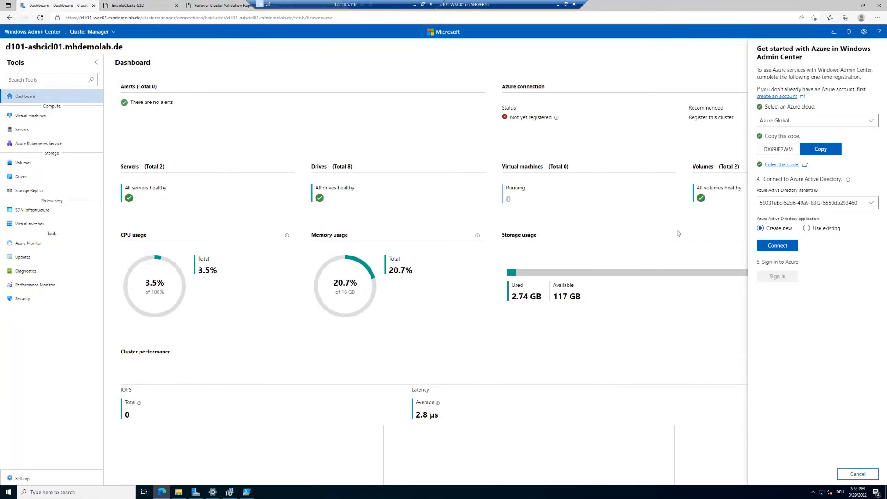
{"action": "left_click", "coordinate": [870, 203]}
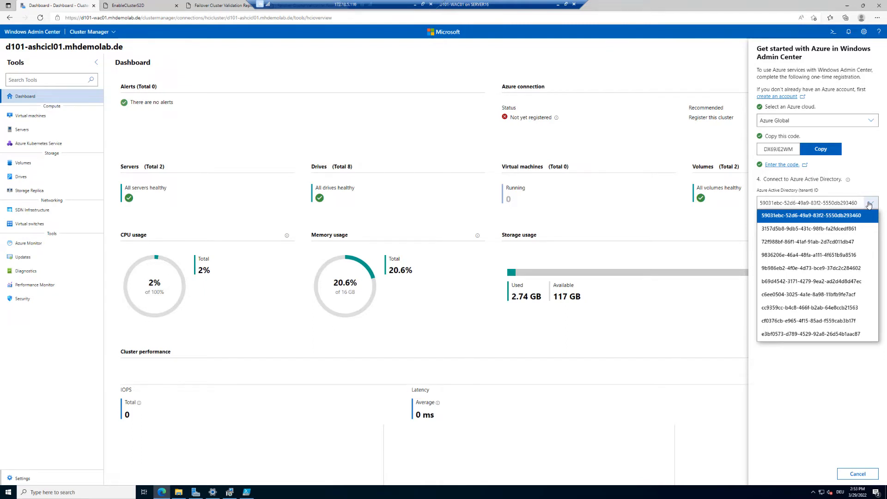
{"action": "left_click", "coordinate": [869, 205]}
{"action": "left_click", "coordinate": [870, 203]}
{"action": "left_click", "coordinate": [870, 203]}
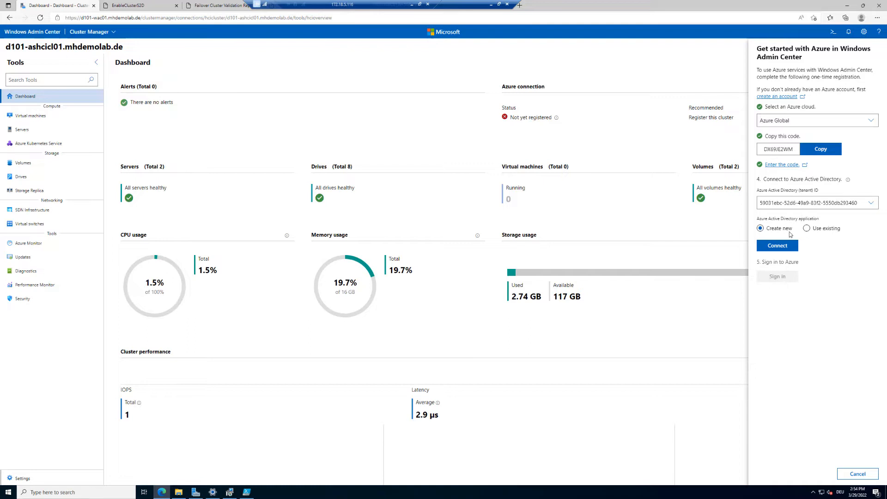
{"action": "left_click", "coordinate": [806, 229]}
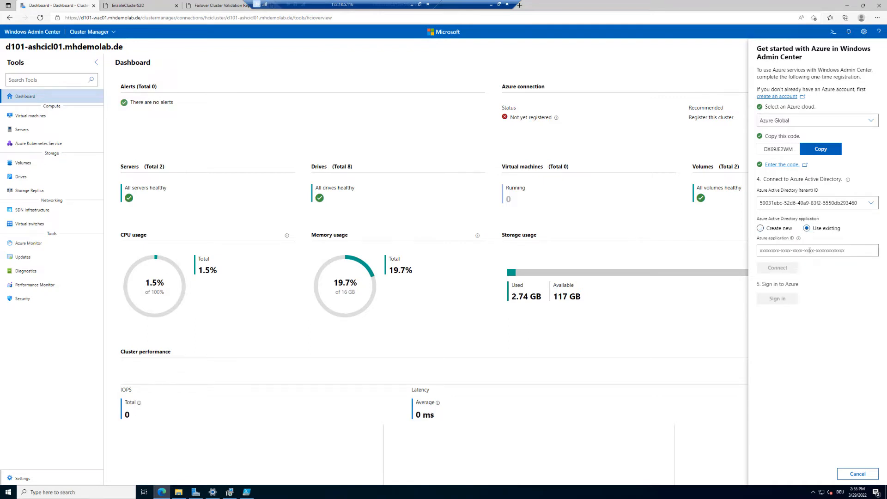
{"action": "left_click", "coordinate": [784, 228]}
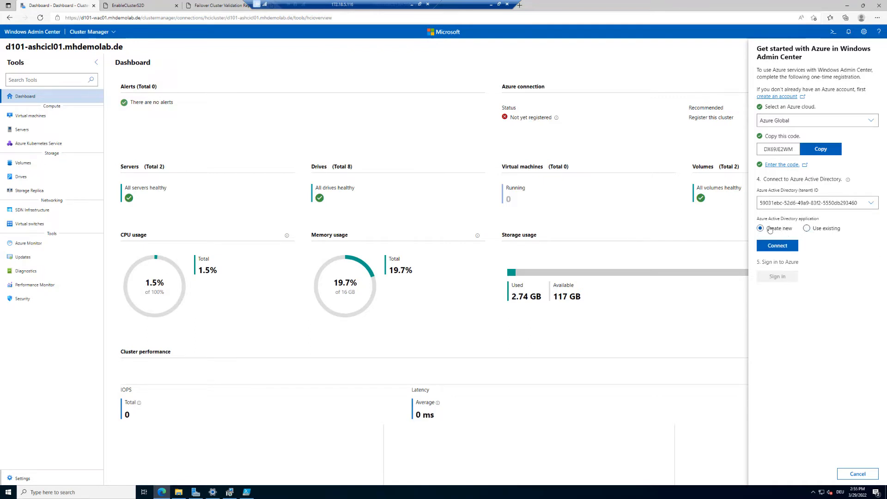
{"action": "left_click", "coordinate": [785, 247]}
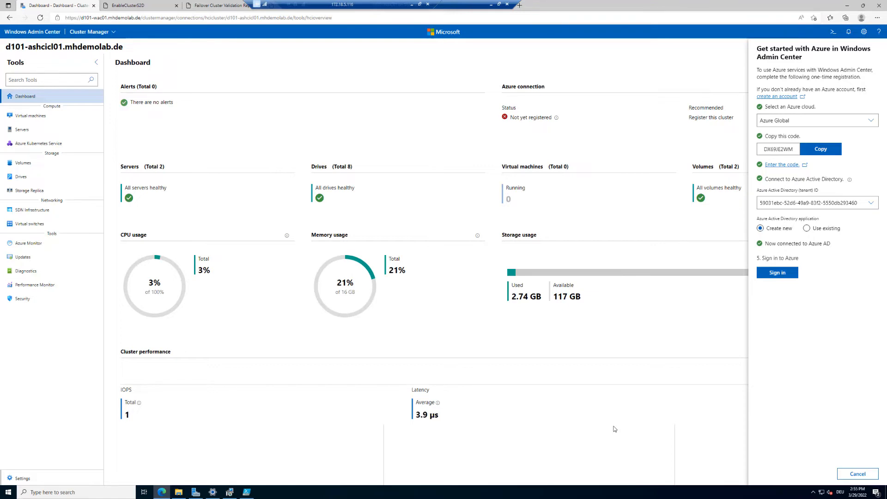
Sign in to Azure and accept the permissions requested by the Windows Admin Center app
{"action": "left_click", "coordinate": [777, 275]}
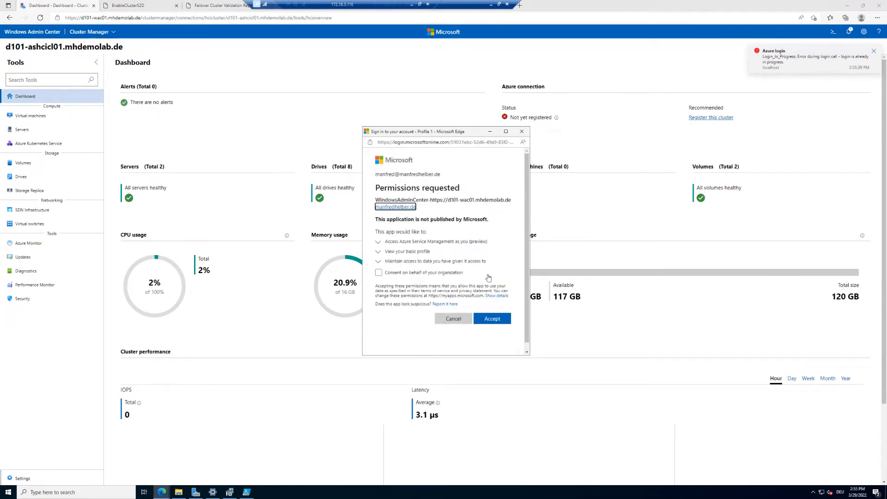
{"action": "left_click", "coordinate": [497, 320]}
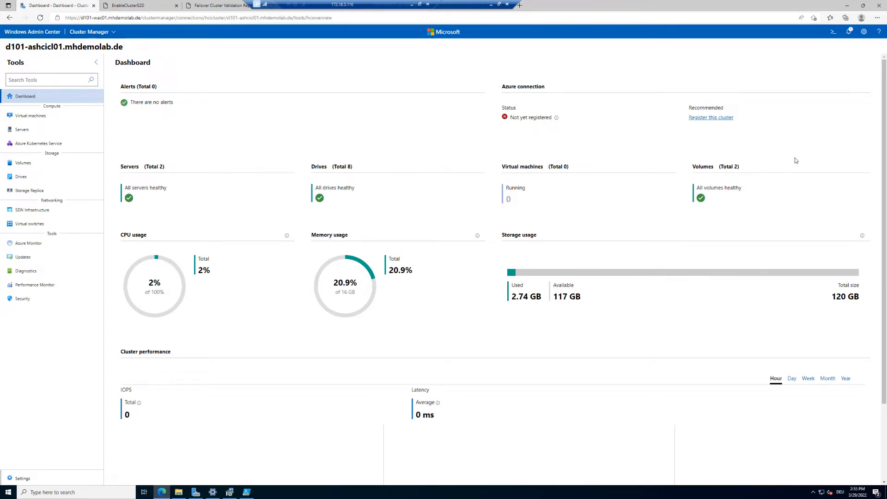
Check the signed-in Azure account in settings and reconnect to the d101-ashcicl01 cluster
{"action": "left_click", "coordinate": [864, 32]}
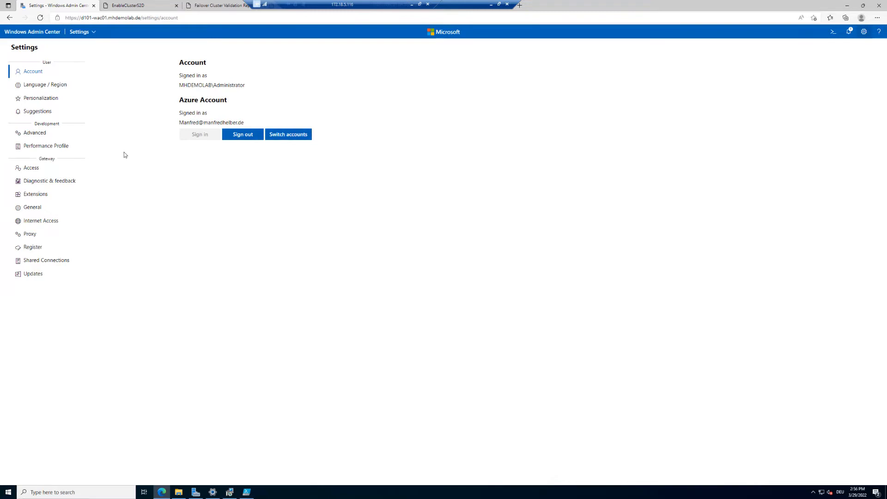
{"action": "left_click", "coordinate": [39, 32]}
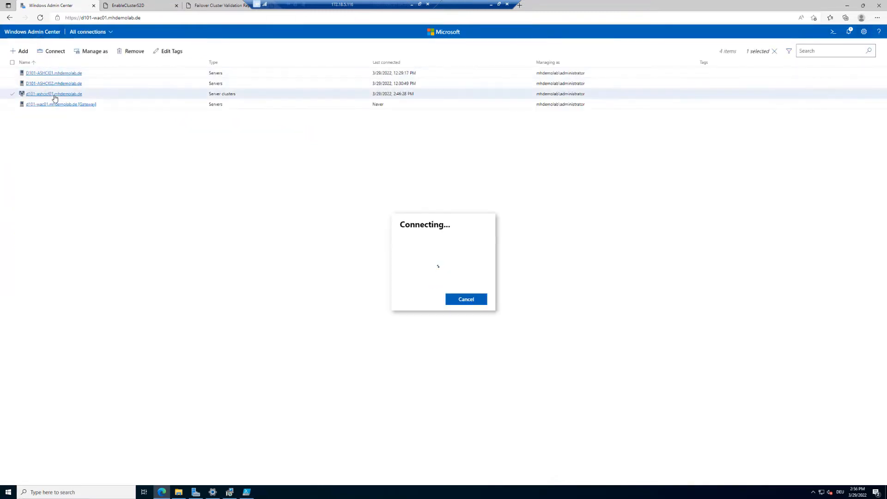
{"action": "left_click", "coordinate": [54, 93]}
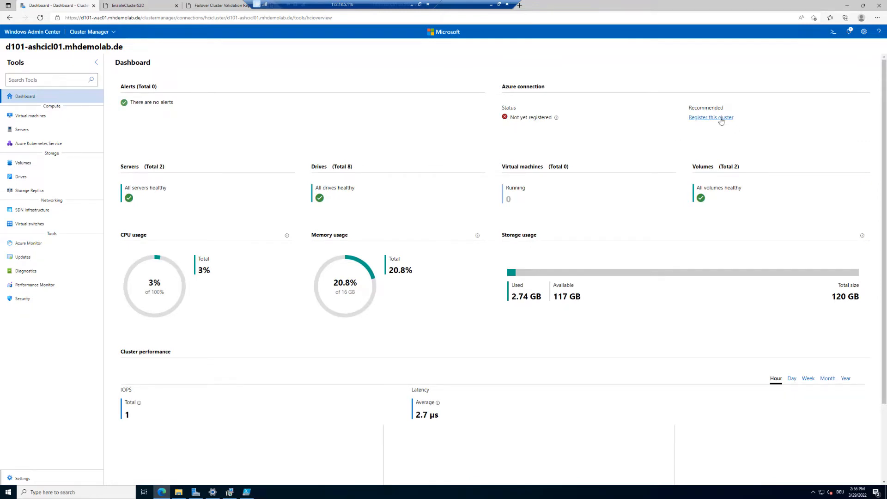
Start registering the cluster with Azure, accepting the permissions and choosing the Microsoft Azure Sponsorship subscription
{"action": "left_click", "coordinate": [719, 118]}
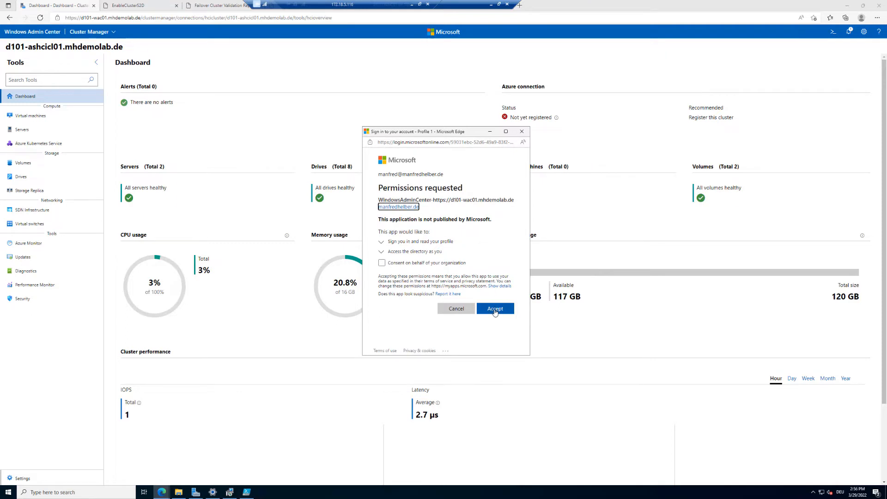
{"action": "left_click", "coordinate": [495, 309]}
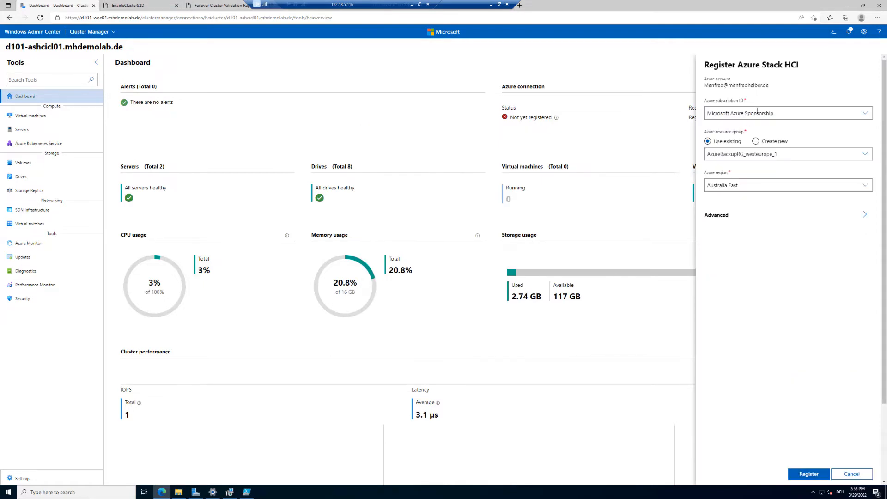
{"action": "left_click", "coordinate": [782, 111]}
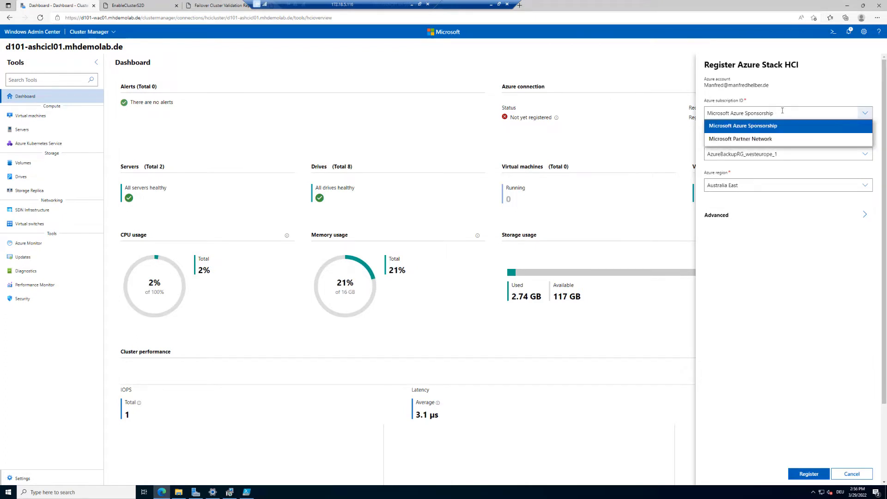
{"action": "left_click", "coordinate": [803, 111]}
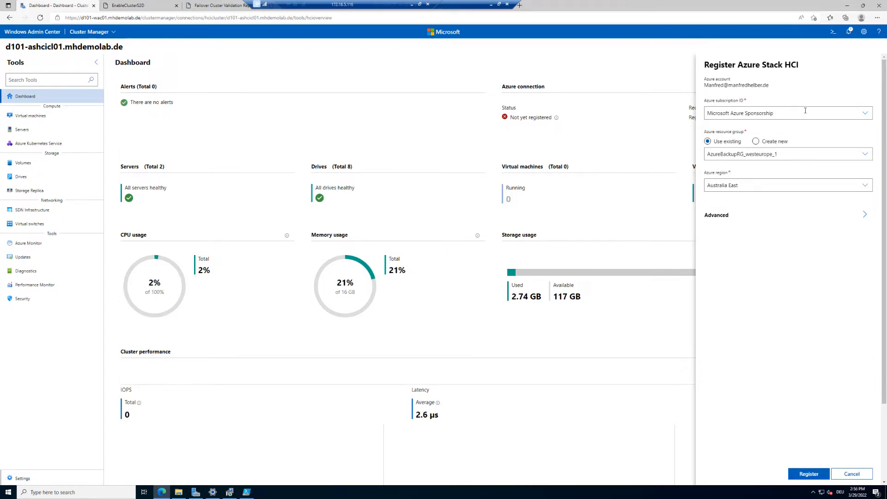
{"action": "left_click", "coordinate": [866, 112]}
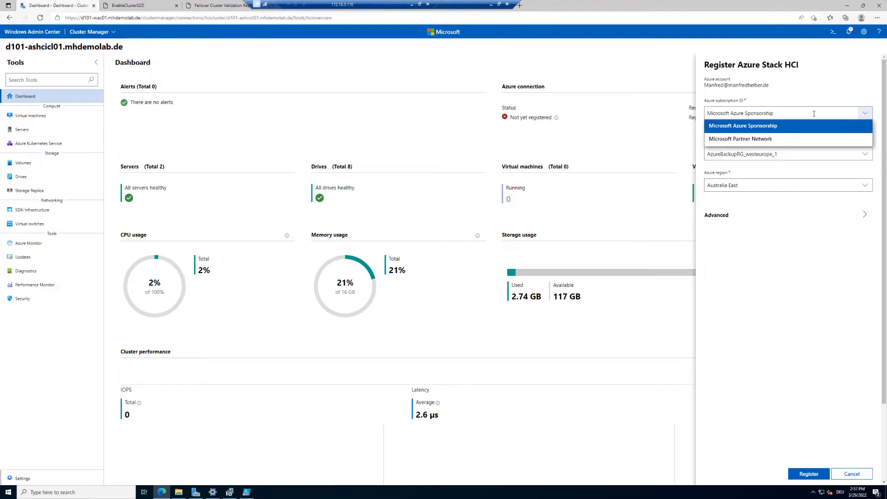
{"action": "left_click", "coordinate": [777, 129]}
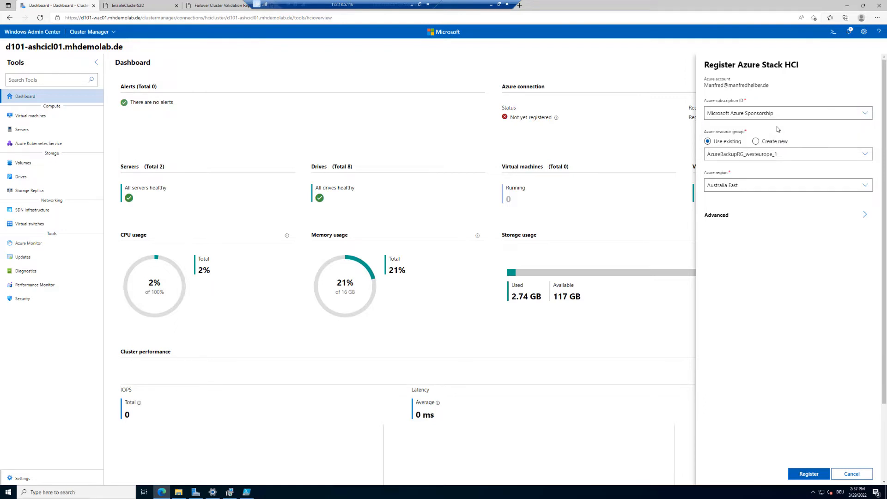
Create a new Azure resource group named ASHCIRG
{"action": "left_click", "coordinate": [755, 142]}
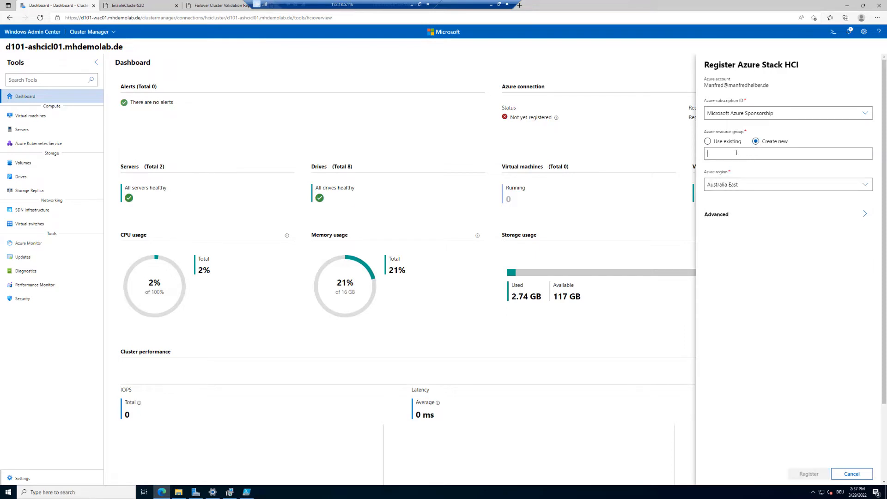
{"action": "left_click", "coordinate": [736, 152]}
{"action": "type", "text": "A"}
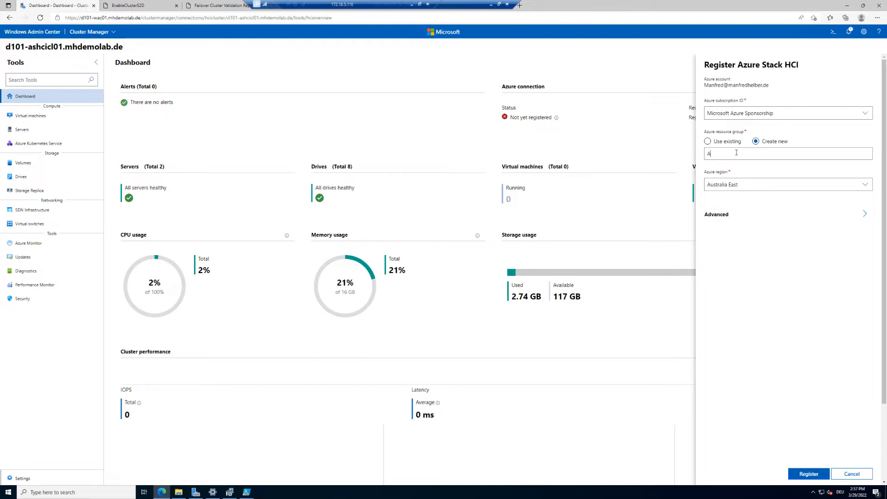
{"action": "type", "text": "SHCIRG"}
Set the Azure region to West Europe, expand the advanced options with Azure Arc enabled, and register the cluster
{"action": "left_click", "coordinate": [765, 182]}
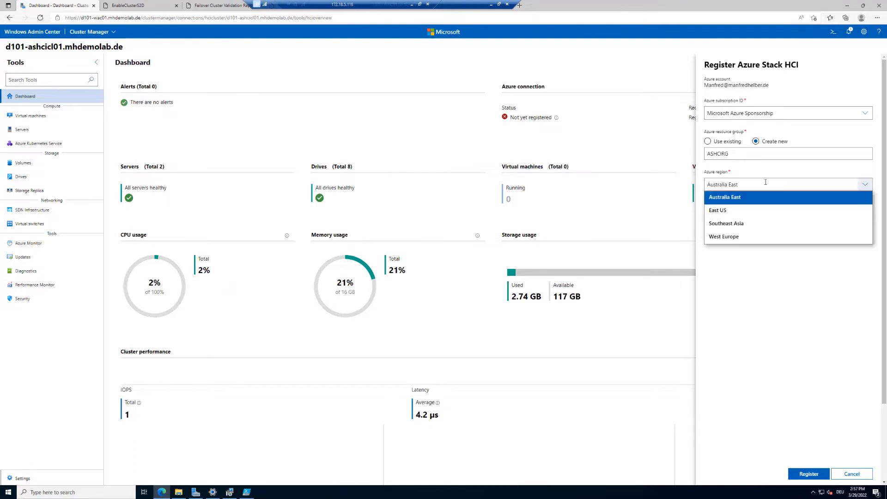
{"action": "left_click", "coordinate": [743, 236]}
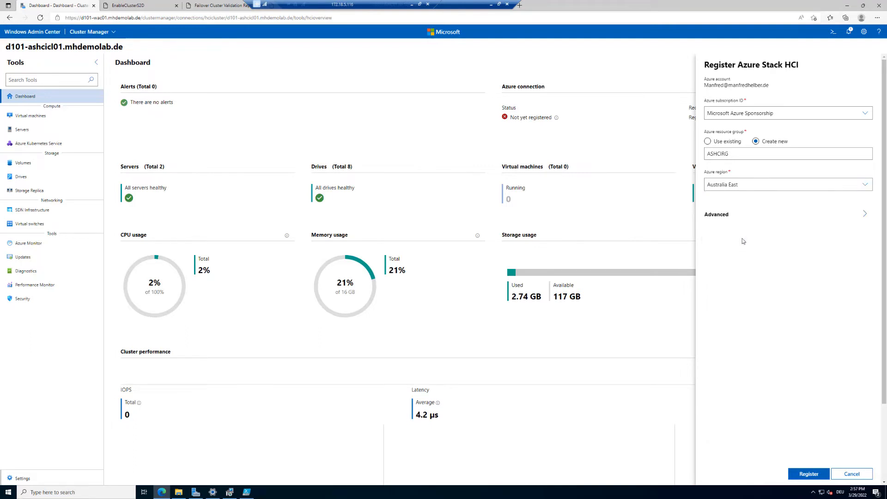
{"action": "left_click", "coordinate": [729, 216]}
{"action": "left_click", "coordinate": [770, 181]}
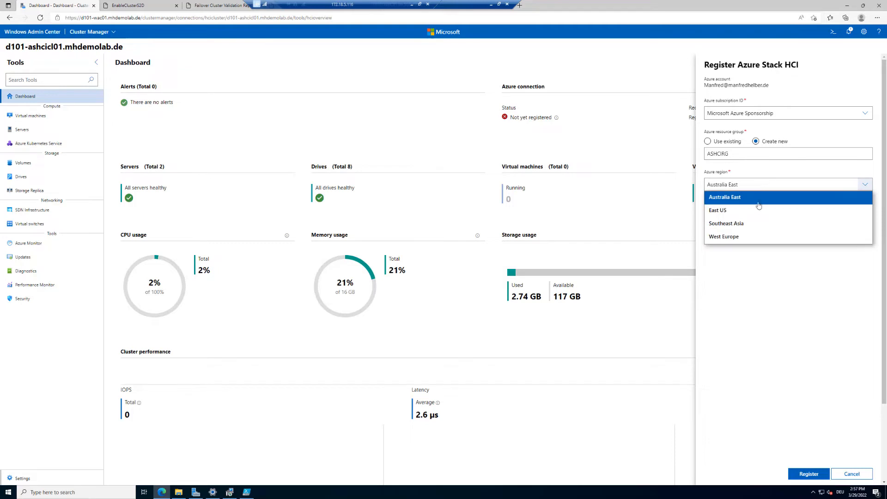
{"action": "left_click", "coordinate": [757, 200]}
{"action": "left_click", "coordinate": [761, 189]}
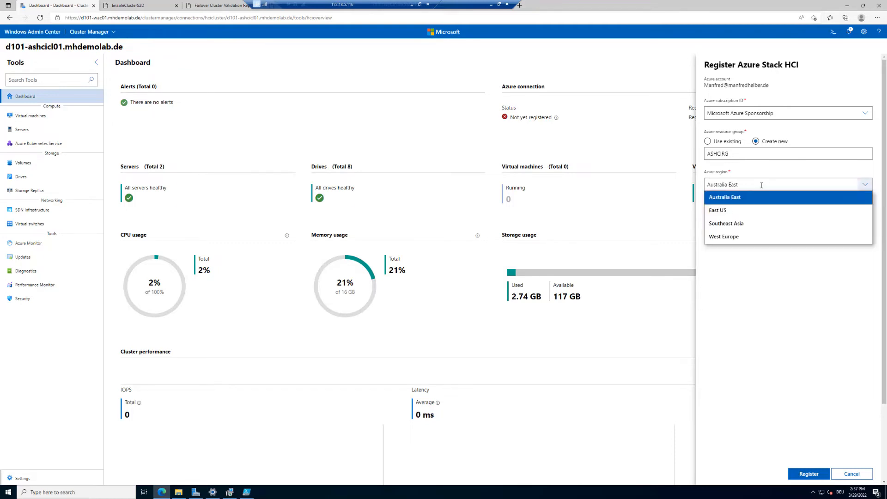
{"action": "left_click", "coordinate": [741, 239]}
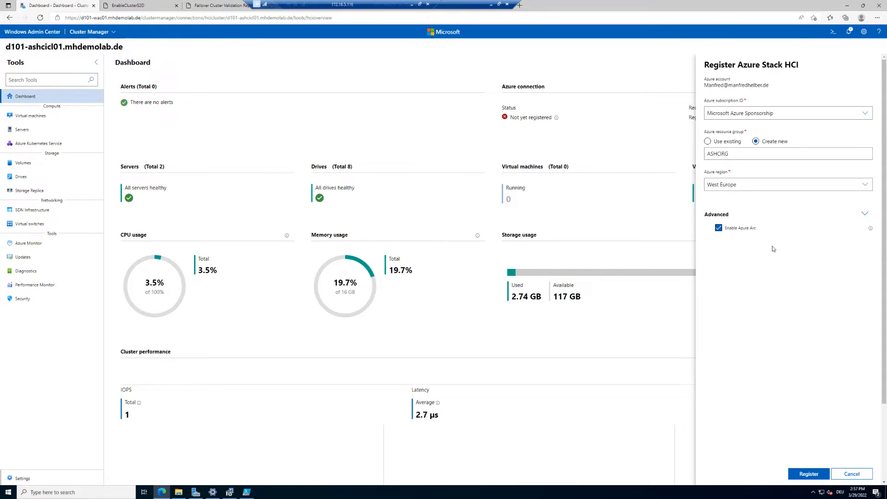
{"action": "left_click", "coordinate": [809, 474]}
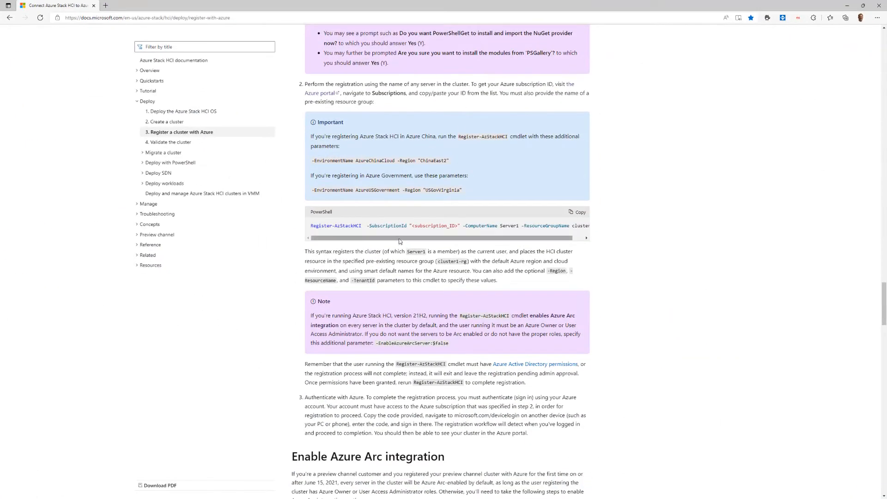
Review the Register-AzStackHCI PowerShell command and its parameters in the registration documentation
{"action": "scroll", "coordinate": [377, 208], "scroll_direction": "down", "scroll_amount": 2}
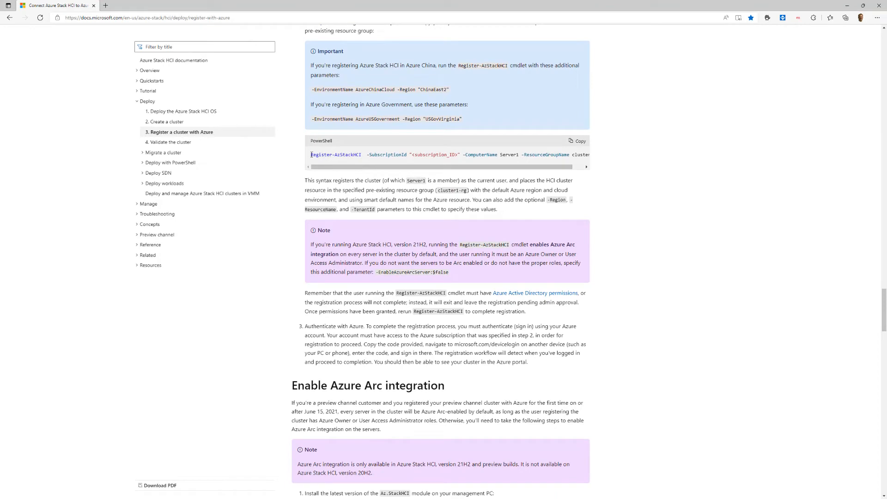
{"action": "left_click_drag", "start_coordinate": [312, 155], "coordinate": [485, 166]}
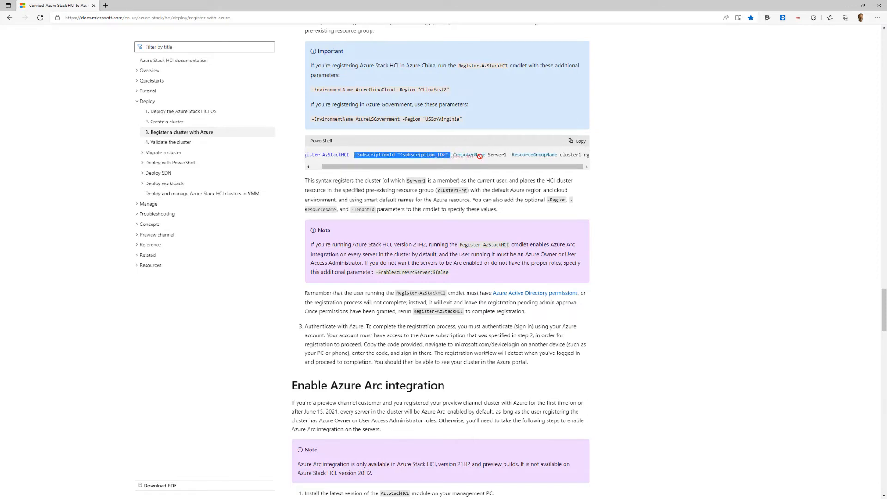
{"action": "left_click_drag", "start_coordinate": [461, 156], "coordinate": [594, 161]}
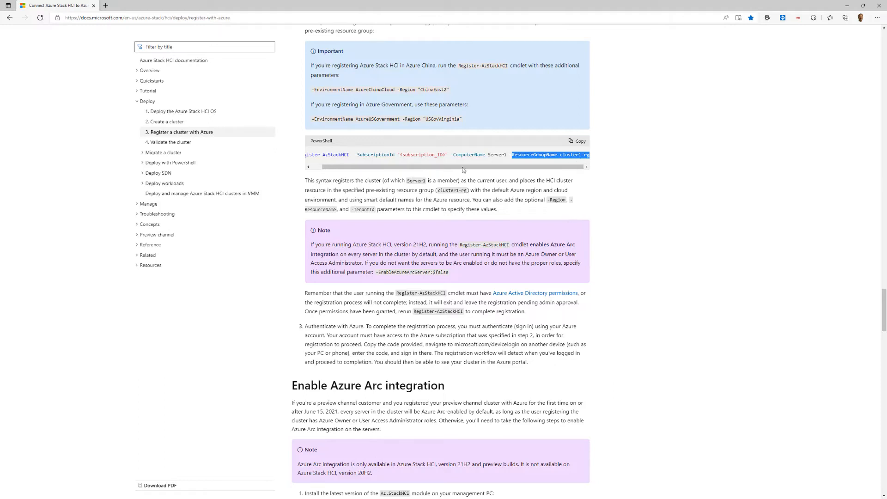
{"action": "left_click_drag", "start_coordinate": [443, 166], "coordinate": [382, 167]}
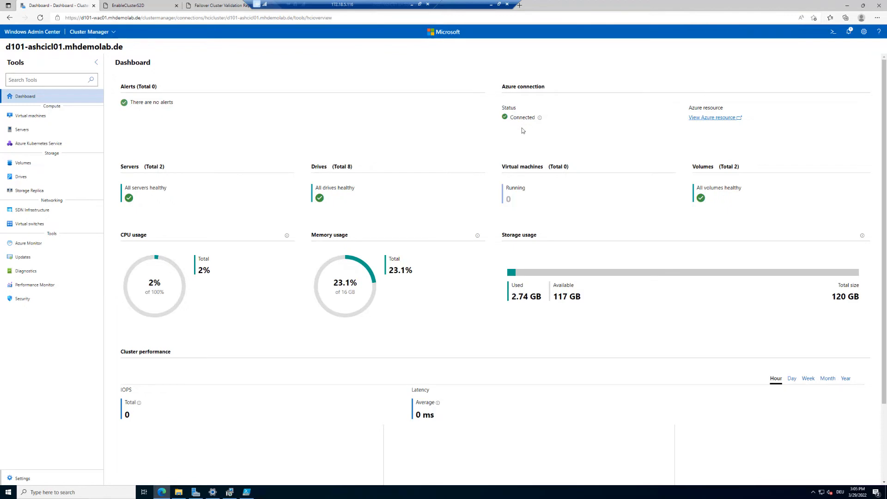
Open the cluster's Azure Stack HCI registration settings to check the registration, Arc integration and connection status
{"action": "left_click", "coordinate": [22, 478]}
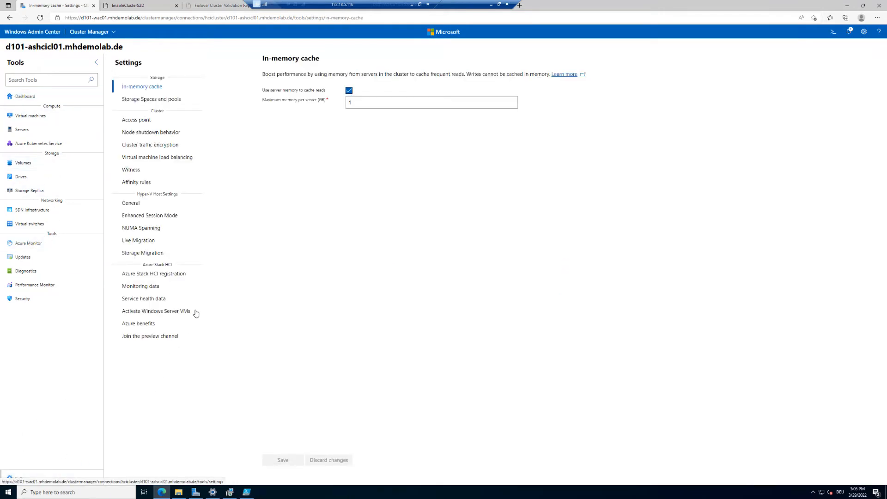
{"action": "left_click", "coordinate": [143, 274]}
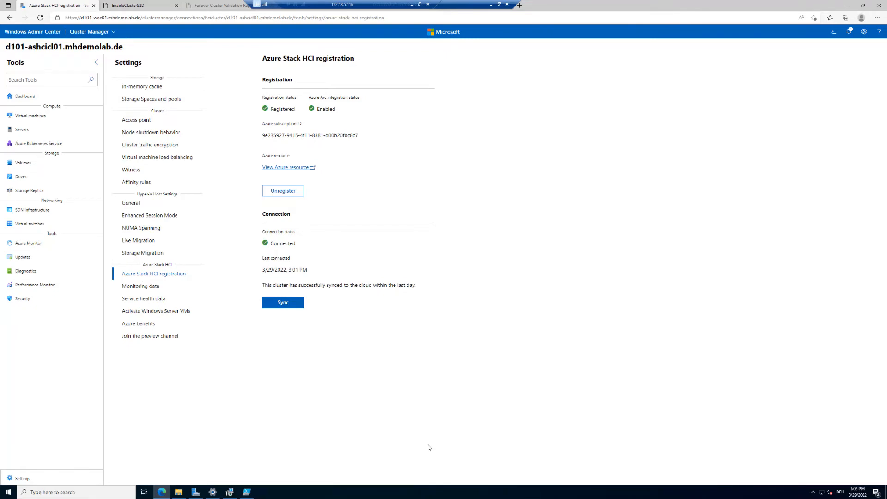
{"action": "key", "text": "ctrl+1"}
{"action": "left_click", "coordinate": [266, 107]}
{"action": "mouse_move", "coordinate": [235, 61]}
{"action": "left_mouse_down"}
{"action": "mouse_move", "coordinate": [301, 113]}
{"action": "mouse_move", "coordinate": [334, 123]}
{"action": "left_mouse_up"}
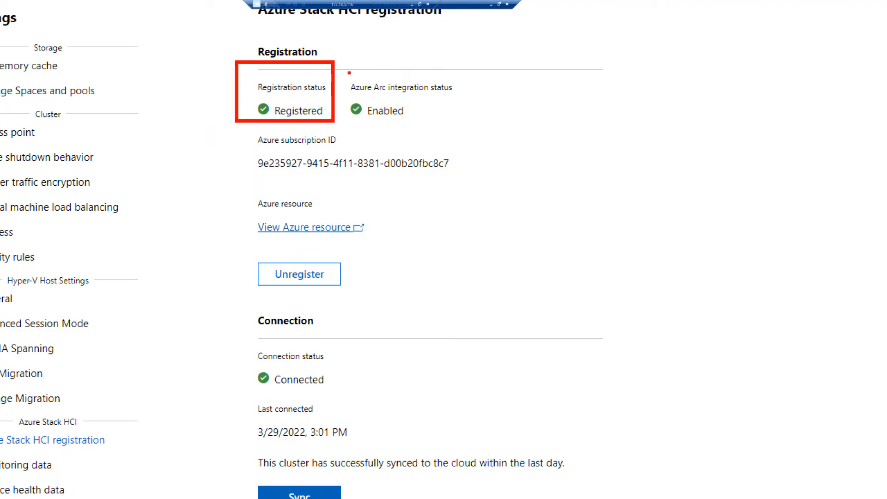
{"action": "mouse_move", "coordinate": [338, 57]}
{"action": "left_mouse_down"}
{"action": "mouse_move", "coordinate": [368, 98]}
{"action": "mouse_move", "coordinate": [433, 129]}
{"action": "mouse_move", "coordinate": [470, 125]}
{"action": "left_mouse_up"}
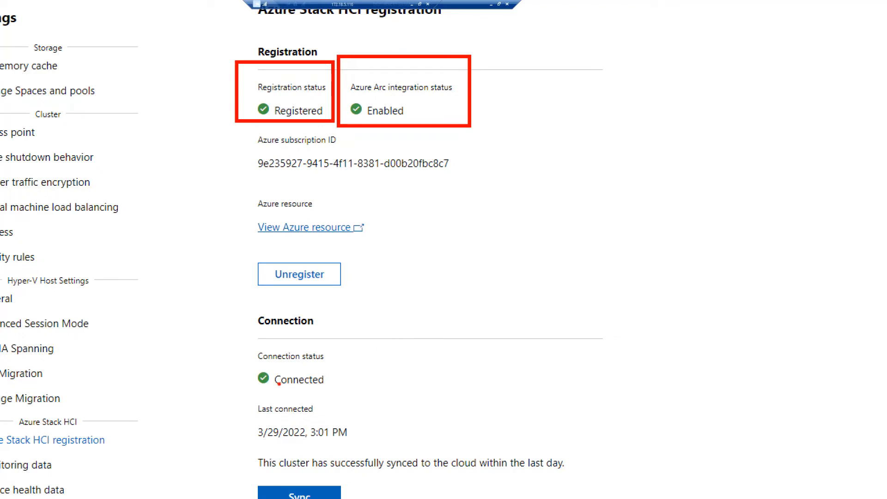
{"action": "mouse_move", "coordinate": [217, 318]}
{"action": "left_mouse_down"}
{"action": "mouse_move", "coordinate": [284, 368]}
{"action": "mouse_move", "coordinate": [362, 392]}
{"action": "left_mouse_up"}
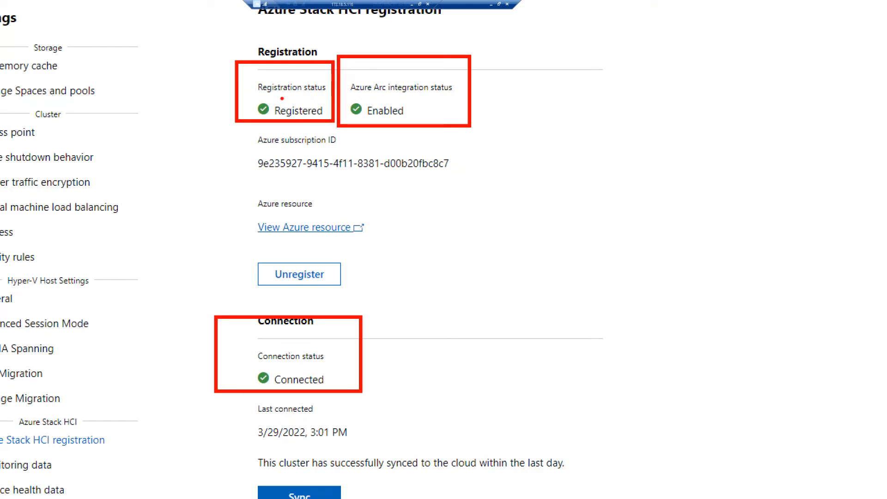
{"action": "left_click_drag", "start_coordinate": [286, 105], "coordinate": [298, 95]}
{"action": "mouse_move", "coordinate": [327, 365]}
{"action": "left_mouse_down"}
{"action": "mouse_move", "coordinate": [333, 373]}
{"action": "mouse_move", "coordinate": [346, 353]}
{"action": "left_mouse_up"}
{"action": "mouse_move", "coordinate": [292, 421]}
{"action": "left_mouse_down"}
{"action": "mouse_move", "coordinate": [243, 425]}
{"action": "mouse_move", "coordinate": [248, 439]}
{"action": "mouse_move", "coordinate": [355, 445]}
{"action": "mouse_move", "coordinate": [356, 429]}
{"action": "mouse_move", "coordinate": [277, 422]}
{"action": "left_mouse_up"}
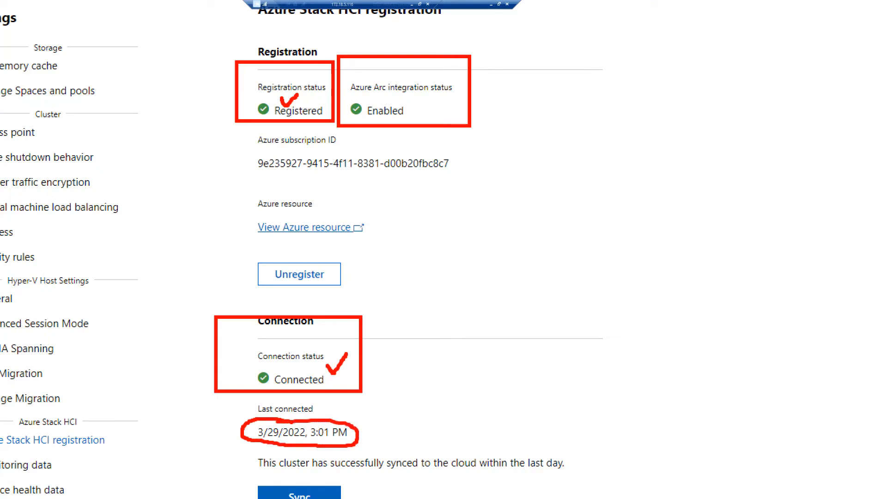
{"action": "mouse_move", "coordinate": [256, 384]}
{"action": "left_mouse_down"}
{"action": "mouse_move", "coordinate": [222, 409]}
{"action": "mouse_move", "coordinate": [242, 378]}
{"action": "mouse_move", "coordinate": [261, 378]}
{"action": "mouse_move", "coordinate": [257, 386]}
{"action": "left_mouse_up"}
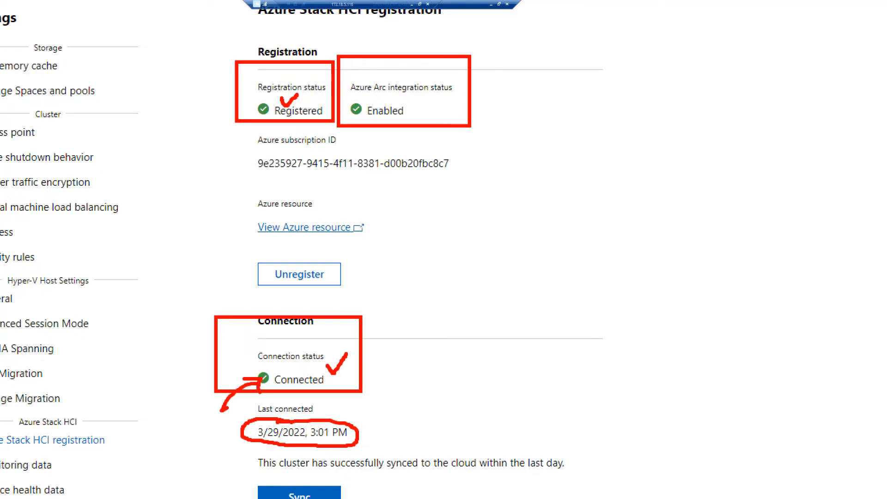
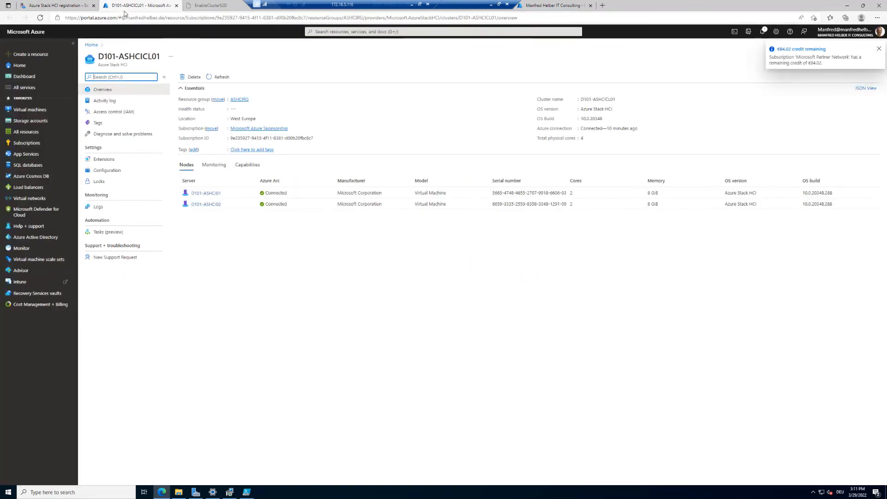
Review the cluster's overview in the Azure portal, including its resource group, location and Azure connection, and open the first node's Arc server page
{"action": "left_click", "coordinate": [56, 8]}
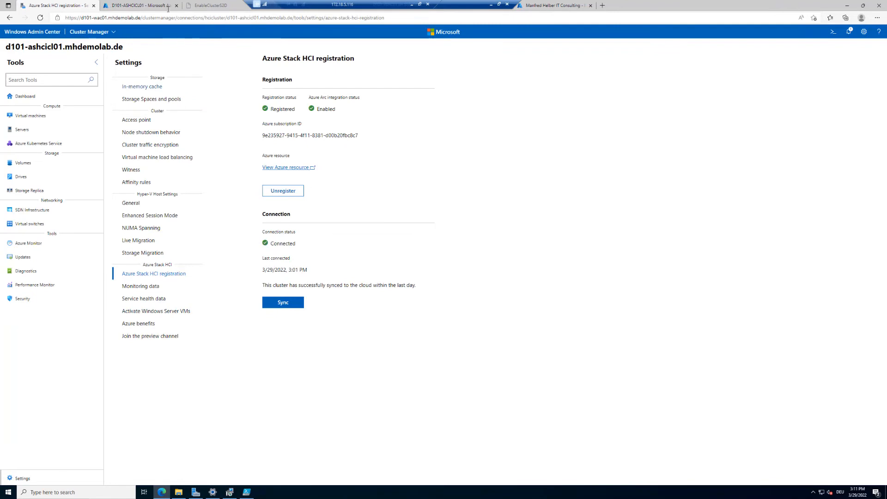
{"action": "left_click", "coordinate": [136, 5]}
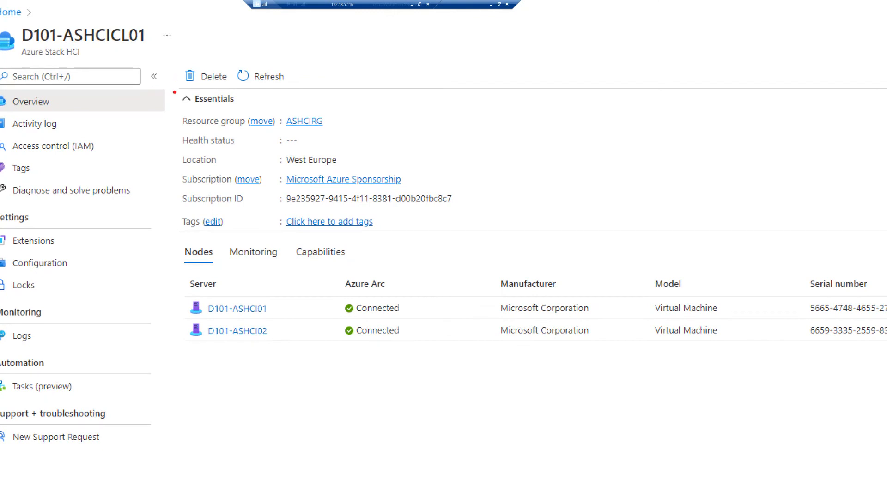
{"action": "mouse_move", "coordinate": [178, 109]}
{"action": "left_mouse_down"}
{"action": "mouse_move", "coordinate": [255, 132]}
{"action": "mouse_move", "coordinate": [349, 130]}
{"action": "left_mouse_up"}
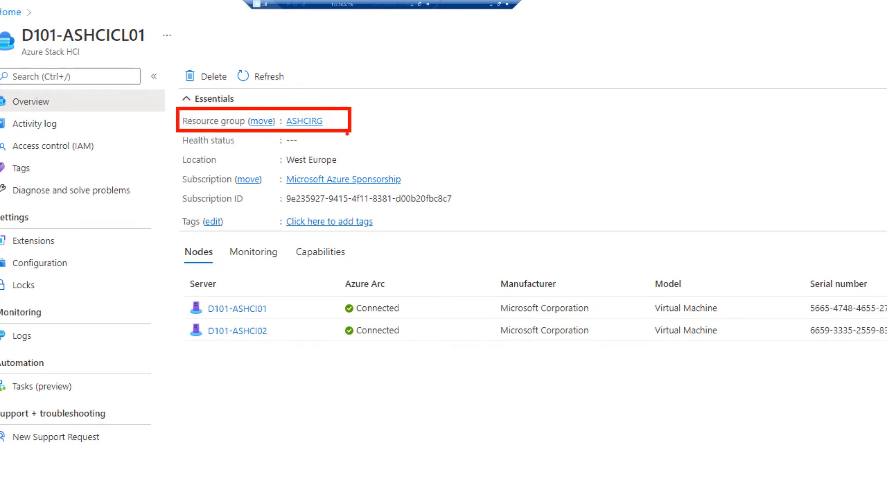
{"action": "mouse_move", "coordinate": [172, 143]}
{"action": "left_mouse_down"}
{"action": "mouse_move", "coordinate": [351, 190]}
{"action": "mouse_move", "coordinate": [432, 187]}
{"action": "left_mouse_up"}
{"action": "key", "text": "Escape"}
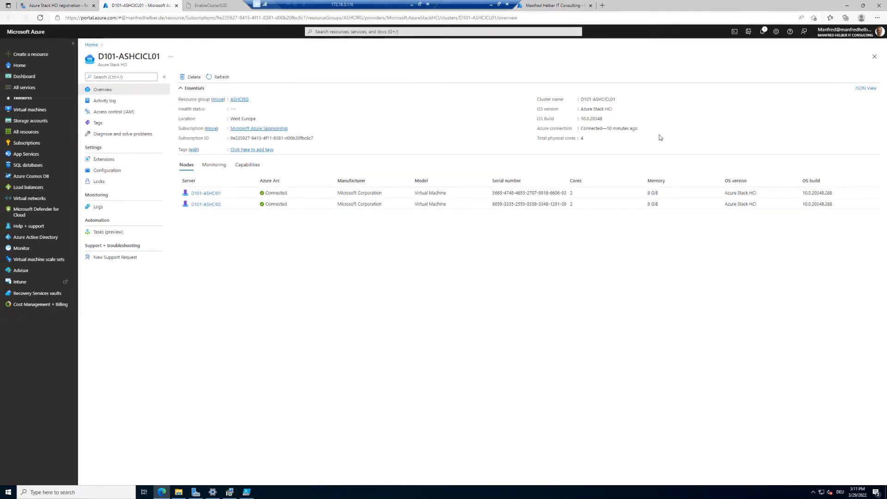
{"action": "key", "text": "ctrl+1"}
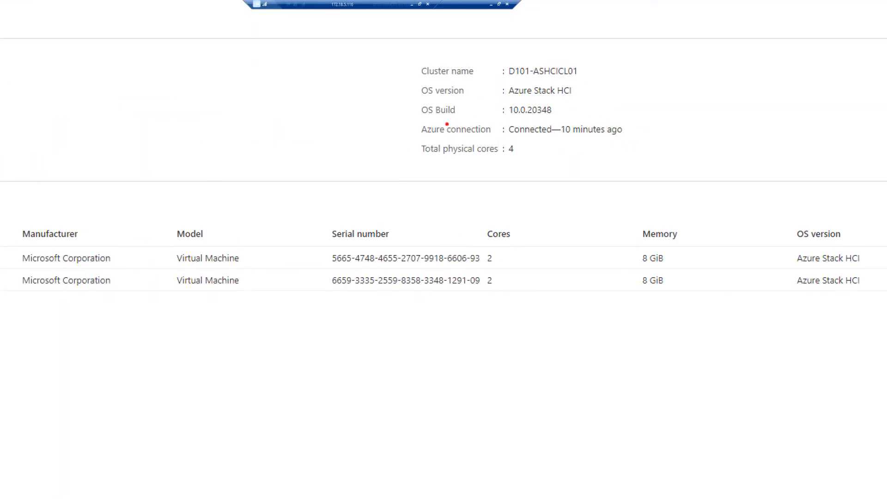
{"action": "mouse_move", "coordinate": [410, 121]}
{"action": "left_mouse_down"}
{"action": "mouse_move", "coordinate": [469, 145]}
{"action": "mouse_move", "coordinate": [642, 159]}
{"action": "left_mouse_up"}
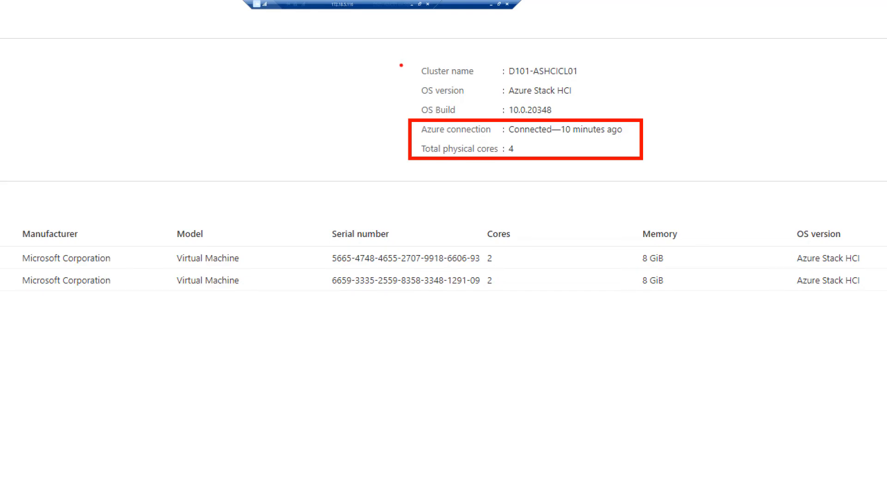
{"action": "key", "text": "Escape"}
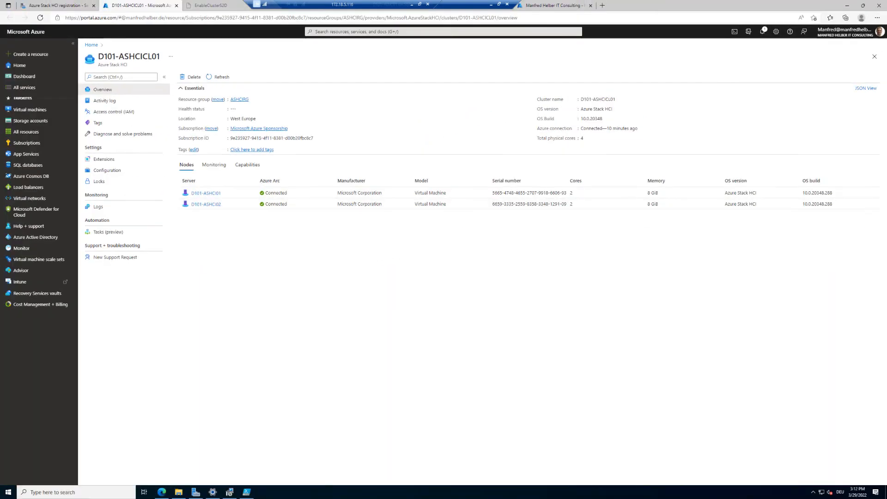
{"action": "key", "text": "ctrl+1"}
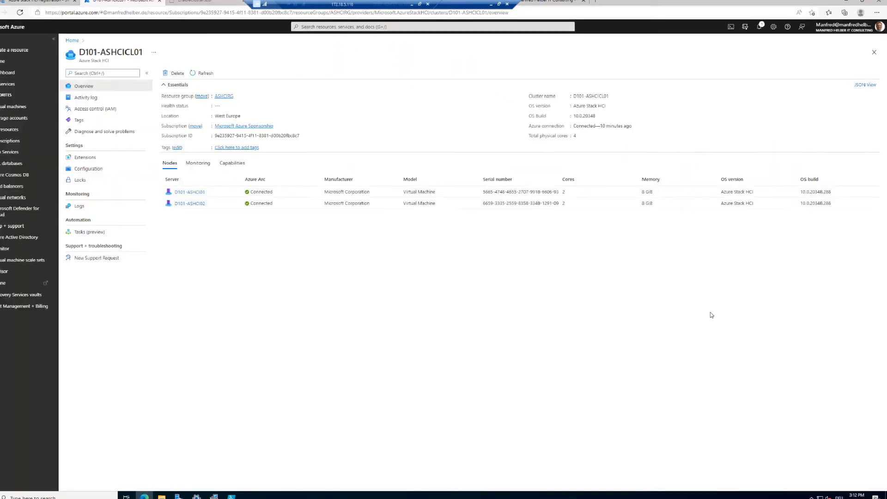
{"action": "left_click", "coordinate": [211, 193]}
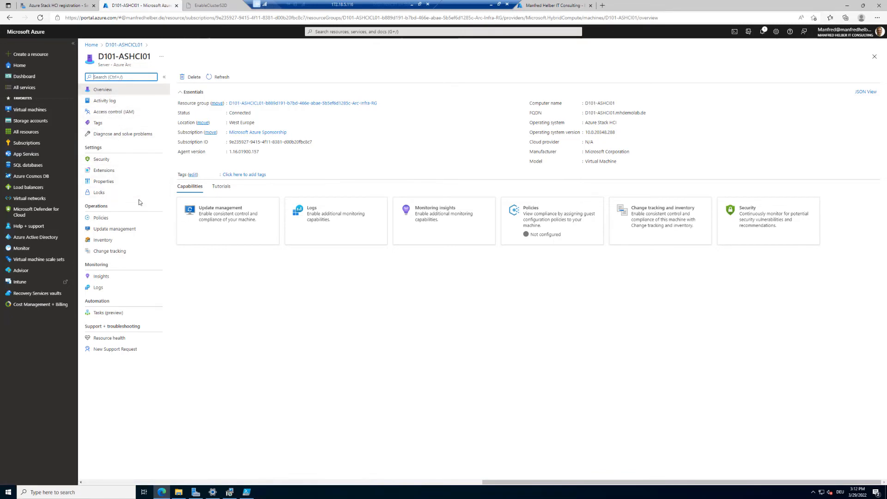
{"action": "left_click", "coordinate": [12, 20]}
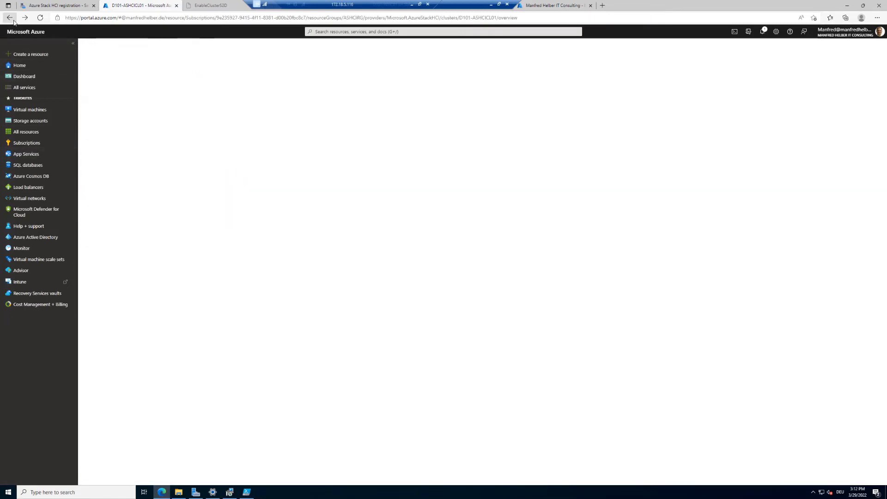
Open the Azure portal home in a new tab and view the Azure Arc overview before returning to the cluster
{"action": "right_click", "coordinate": [34, 33]}
{"action": "left_click", "coordinate": [57, 37]}
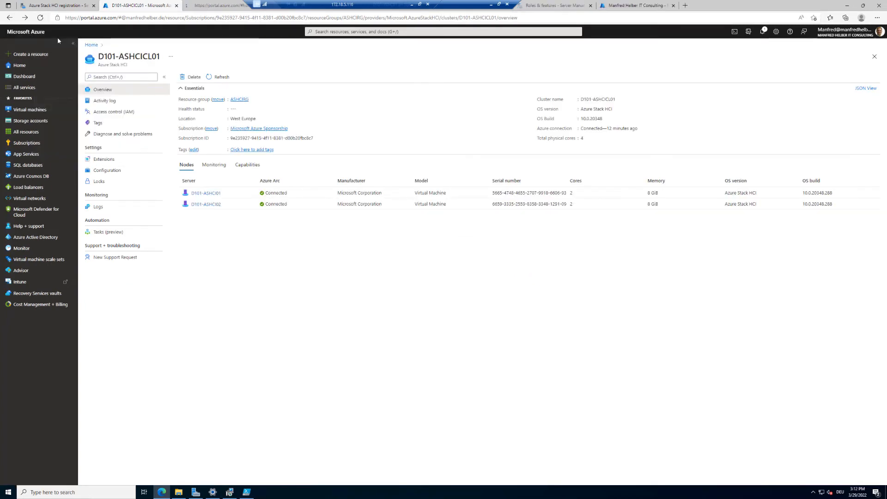
{"action": "left_click", "coordinate": [209, 6]}
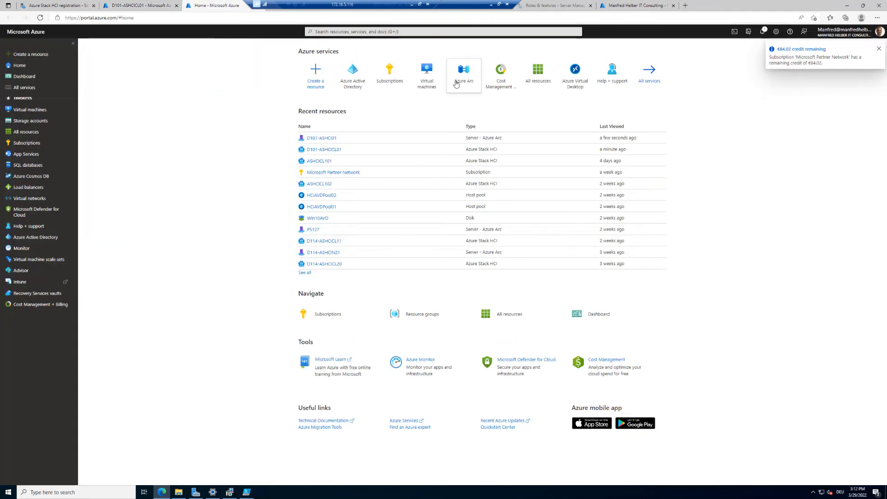
{"action": "left_click", "coordinate": [463, 76]}
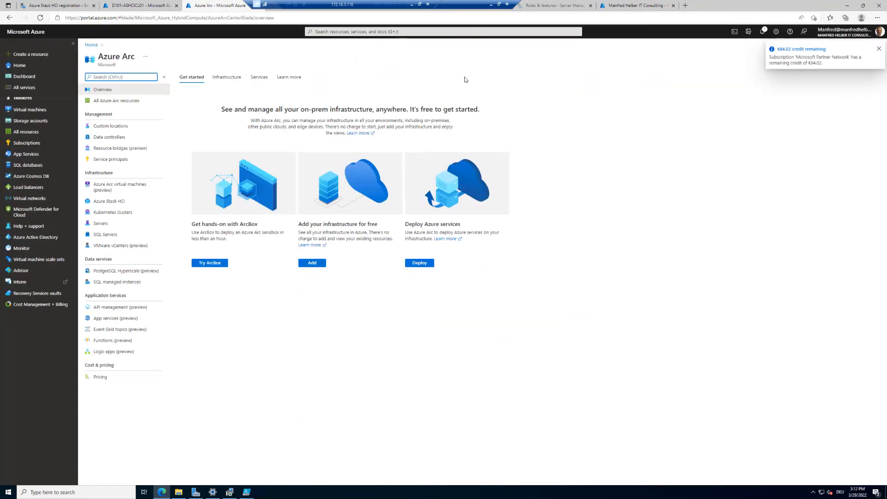
{"action": "left_click", "coordinate": [291, 315]}
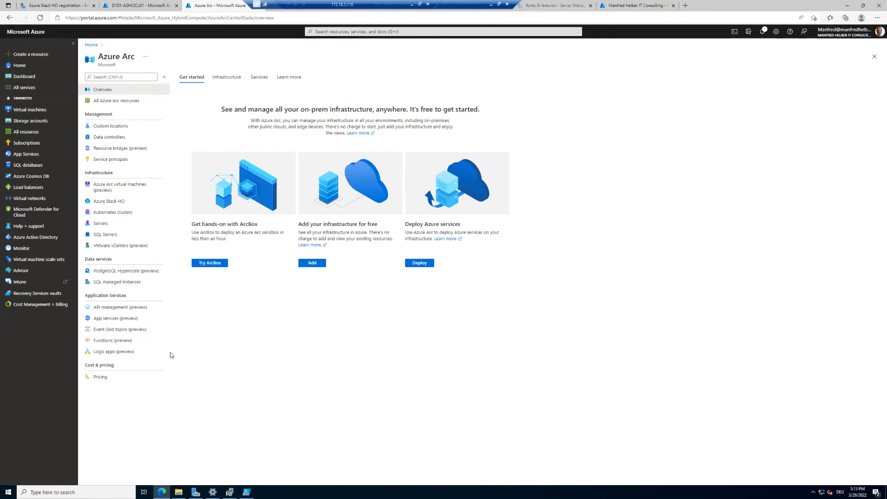
{"action": "left_click", "coordinate": [114, 5]}
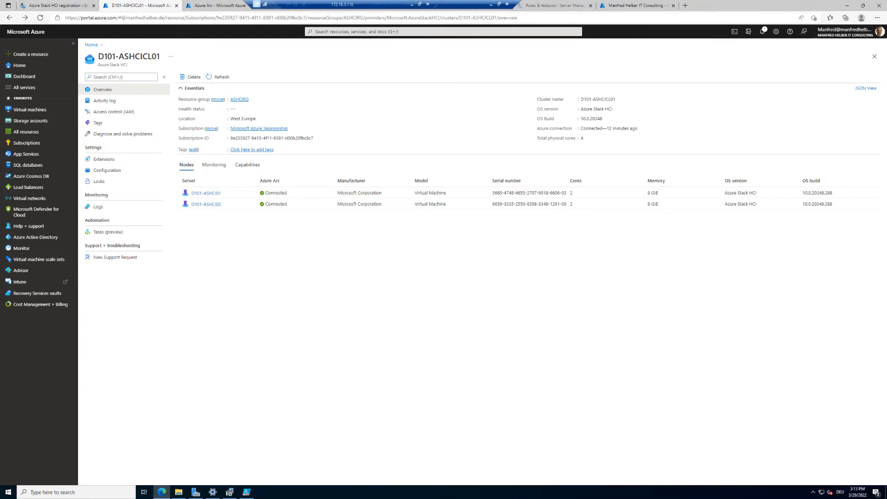
Inspect the cluster's activity log operations, expanding the latest one, and view its access control and tags pages
{"action": "left_click", "coordinate": [110, 102]}
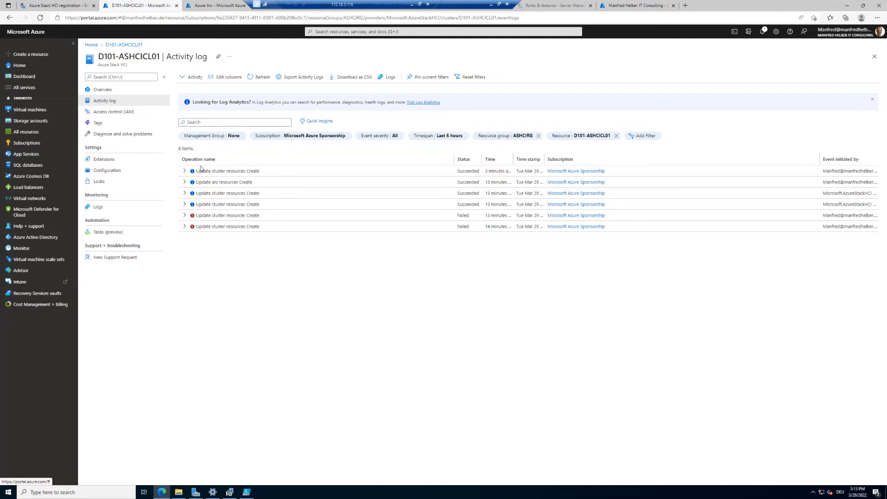
{"action": "left_click", "coordinate": [186, 170]}
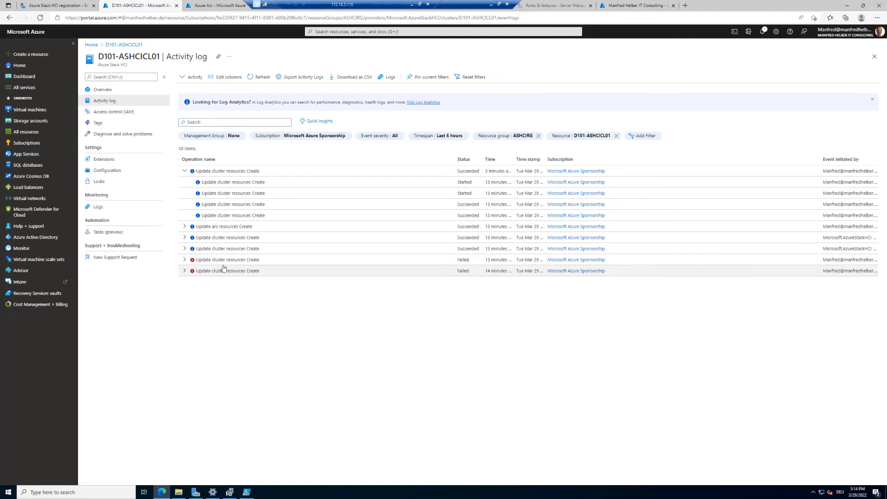
{"action": "left_click", "coordinate": [119, 117]}
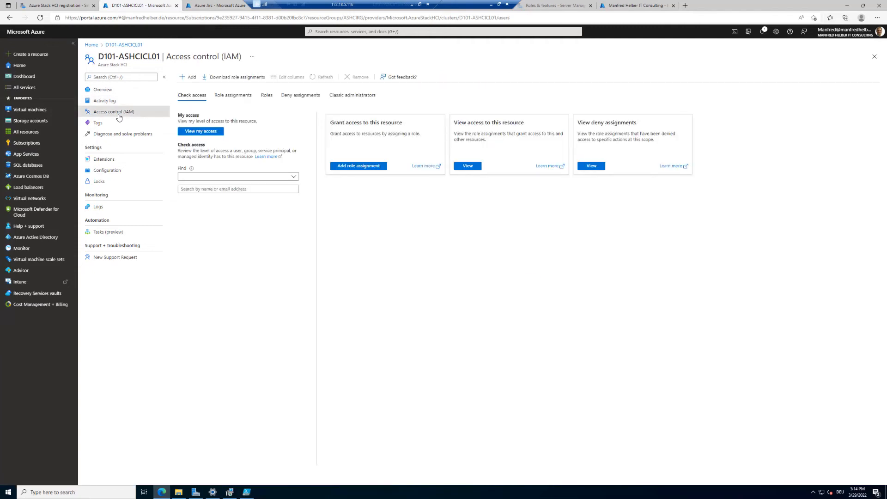
{"action": "left_click", "coordinate": [104, 126]}
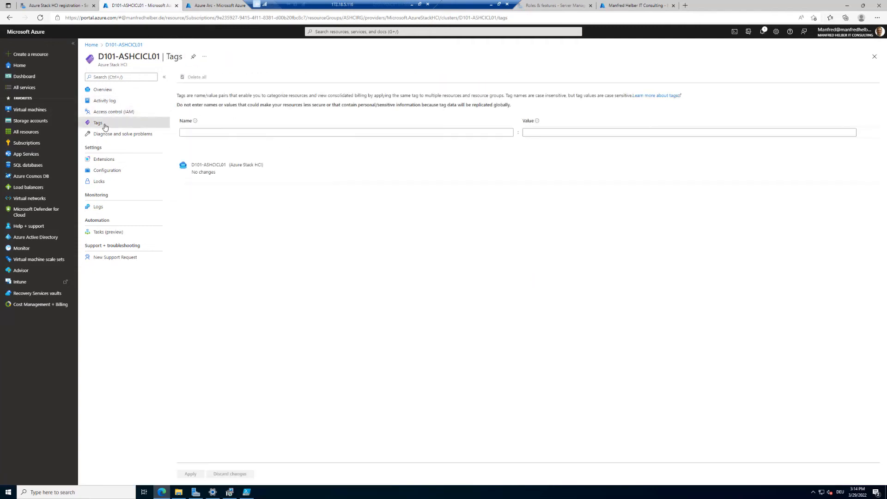
Open Diagnose and solve problems and run the Failover Cluster troubleshooter for a Resource Failure problem
{"action": "left_click", "coordinate": [118, 138]}
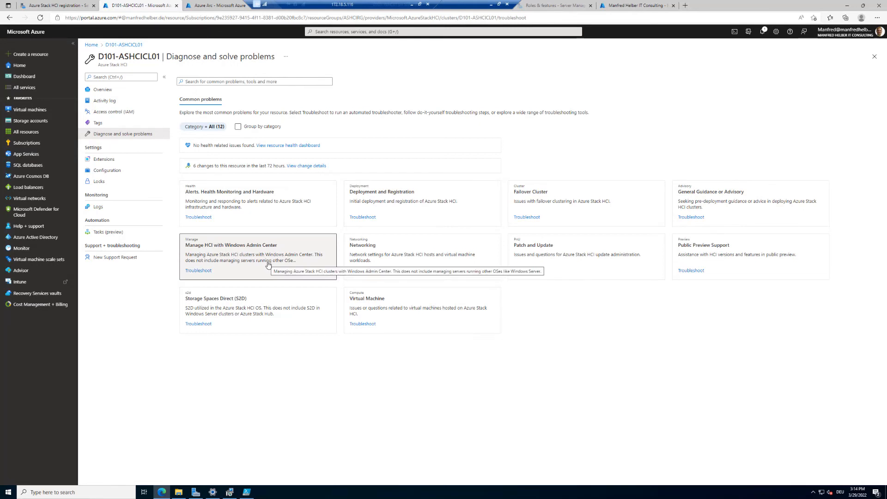
{"action": "left_click", "coordinate": [552, 206]}
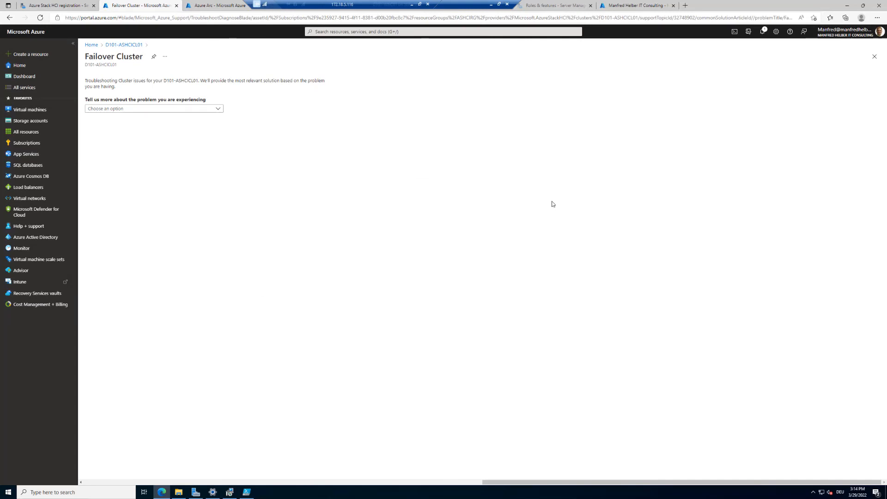
{"action": "left_click", "coordinate": [204, 109]}
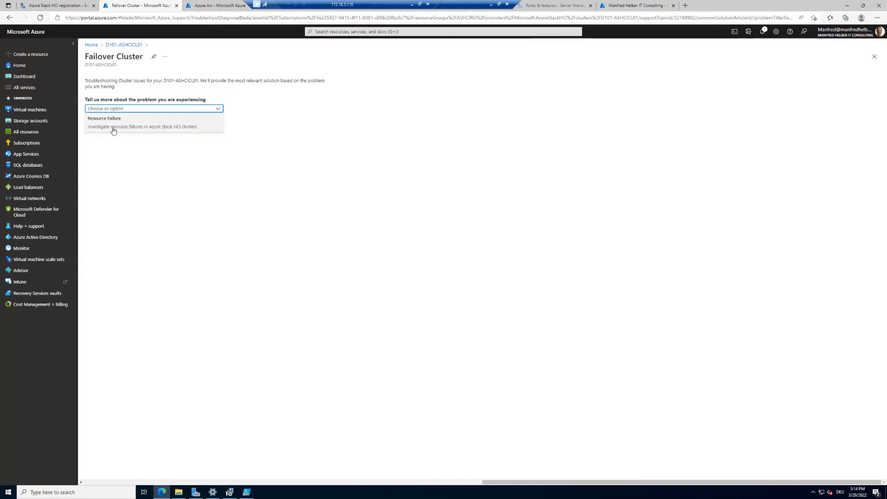
{"action": "left_click", "coordinate": [132, 131]}
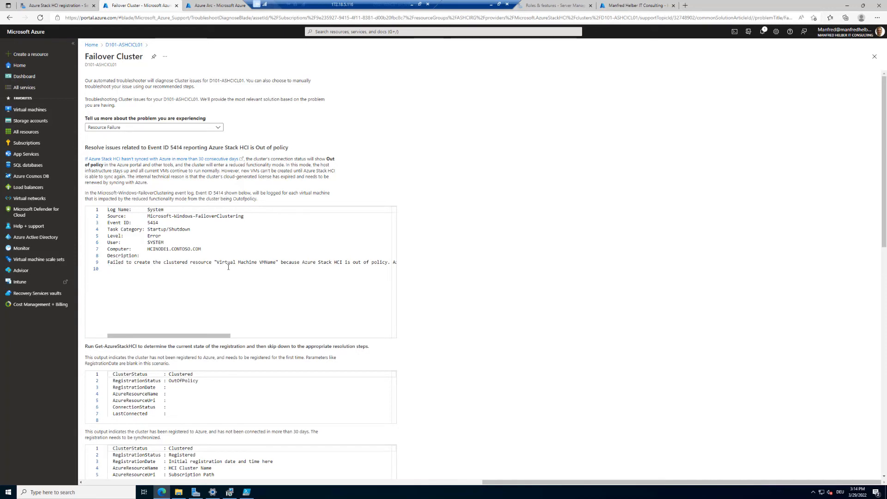
{"action": "left_click_drag", "start_coordinate": [110, 262], "coordinate": [369, 262]}
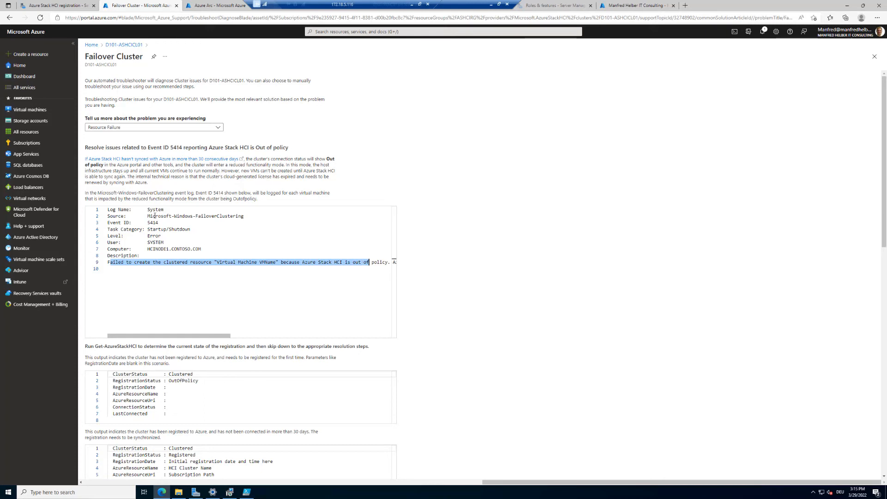
{"action": "left_click", "coordinate": [119, 46]}
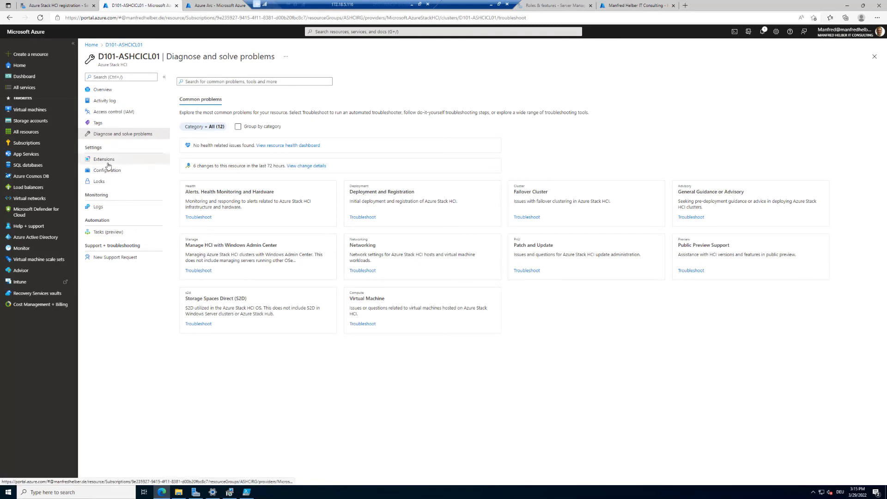
Browse the cluster's Extensions, Configuration, Locks, Logs, Tasks and New Support Request pages, returning to the overview
{"action": "left_click", "coordinate": [107, 164]}
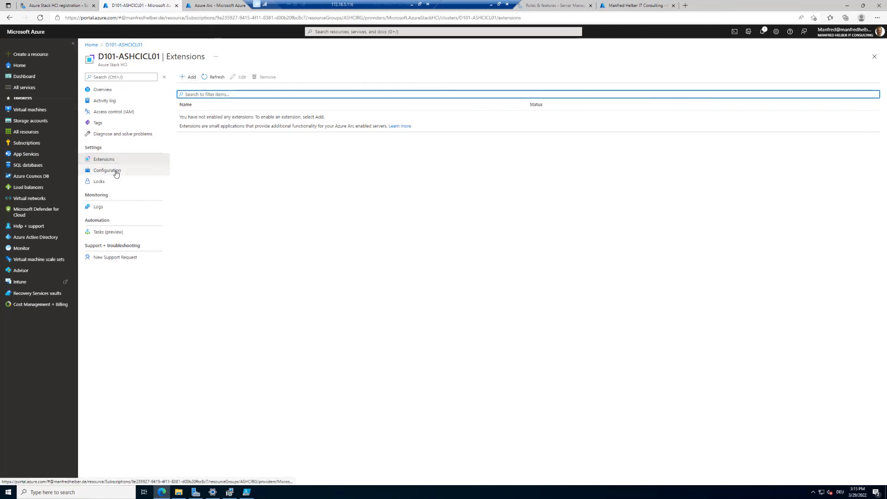
{"action": "left_click", "coordinate": [116, 172]}
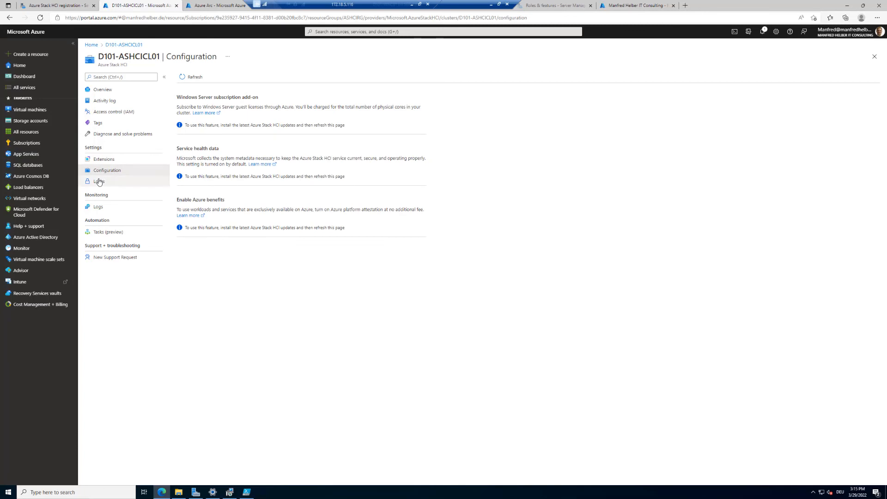
{"action": "left_click", "coordinate": [99, 182]}
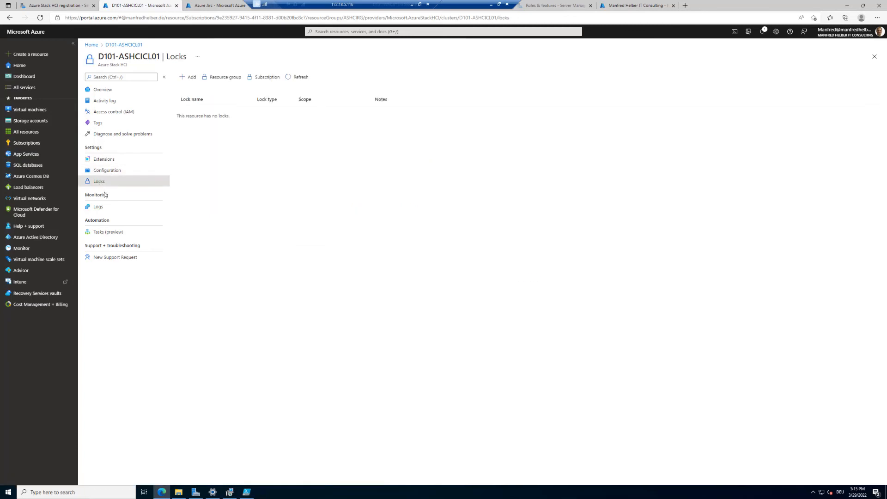
{"action": "left_click", "coordinate": [98, 210]}
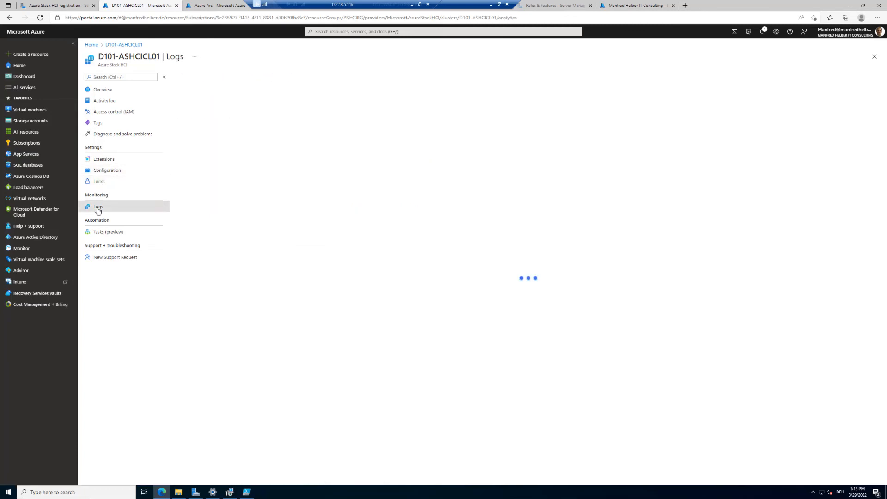
{"action": "left_click", "coordinate": [101, 232]}
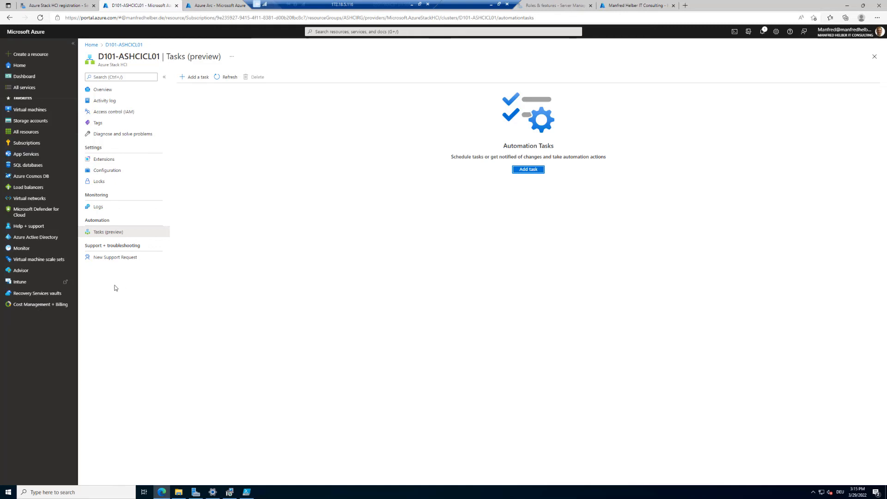
{"action": "left_click", "coordinate": [112, 259]}
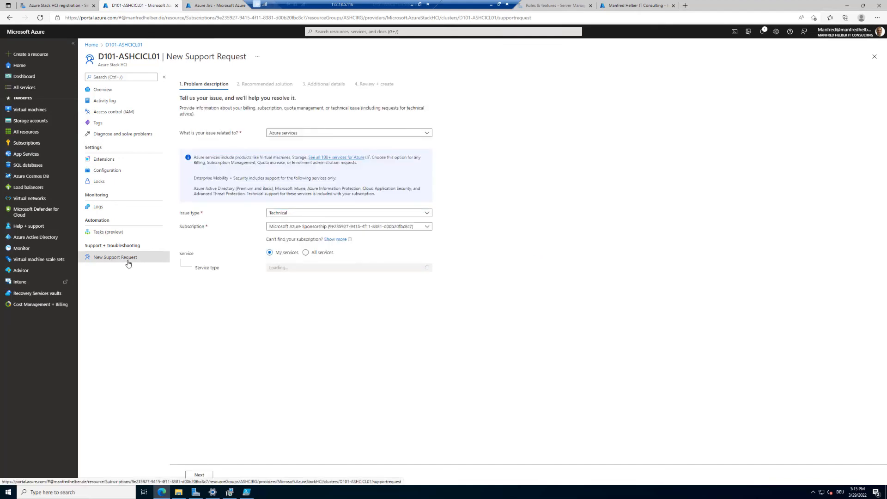
{"action": "left_click", "coordinate": [106, 90]}
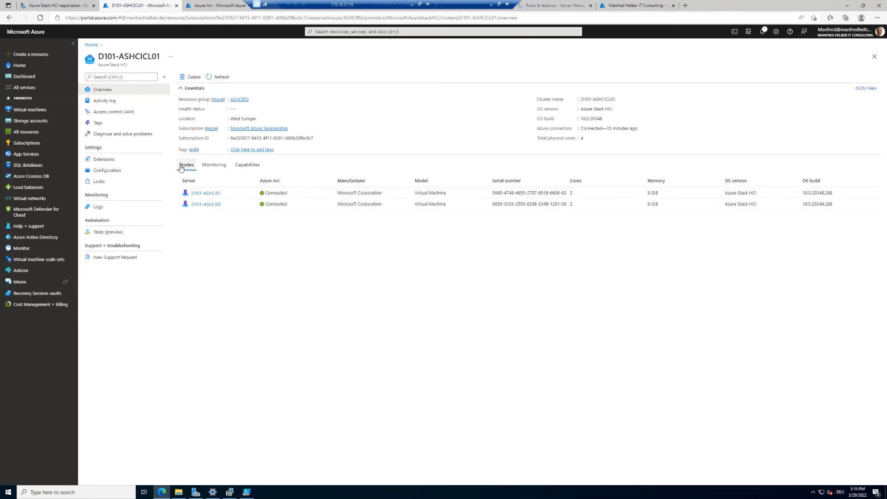
View the Monitoring and Capabilities tabs of the cluster overview
{"action": "left_click", "coordinate": [214, 165]}
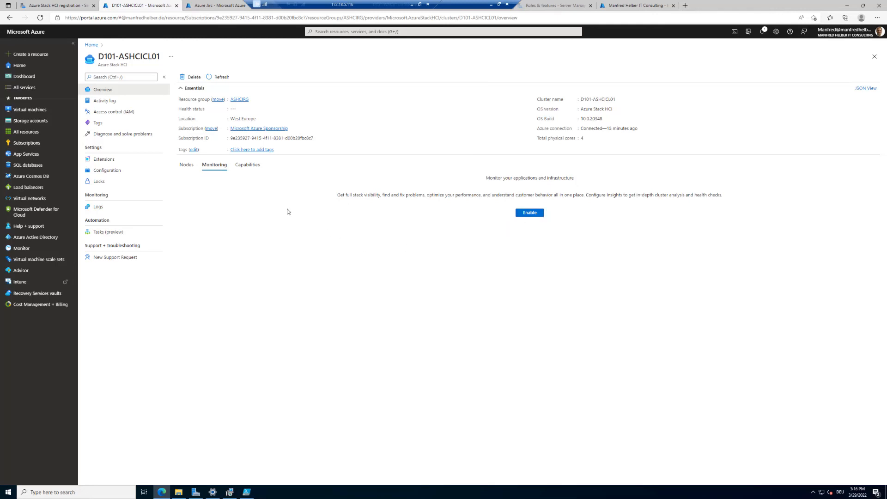
{"action": "left_click", "coordinate": [258, 170]}
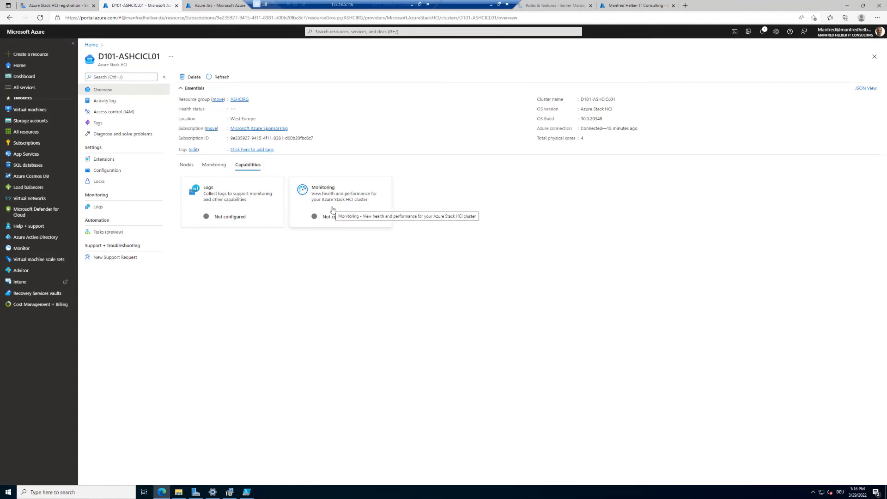
{"action": "left_click", "coordinate": [217, 165]}
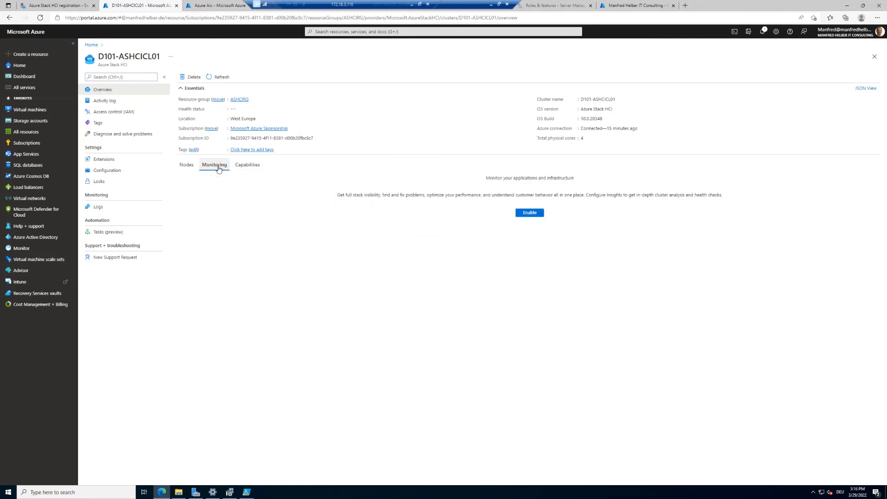
Open the Monitoring capability's enable pane from the cluster's Capabilities tab, then close it
{"action": "left_click", "coordinate": [242, 168]}
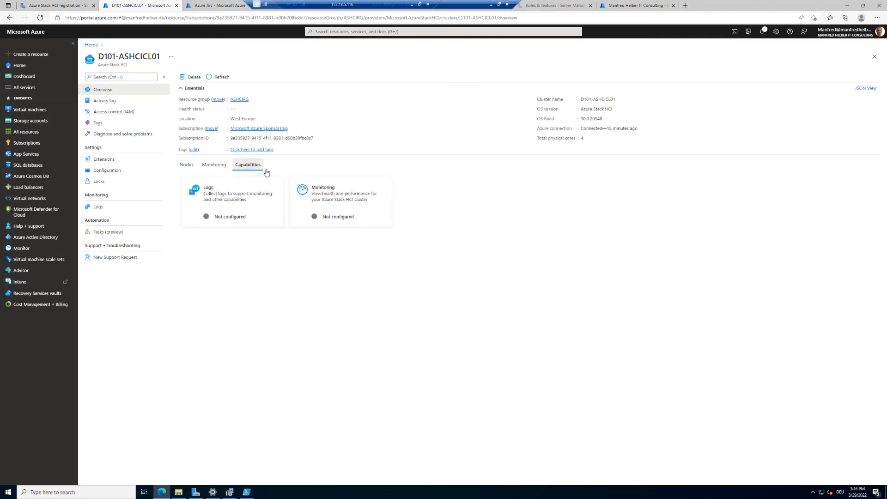
{"action": "left_click", "coordinate": [339, 217]}
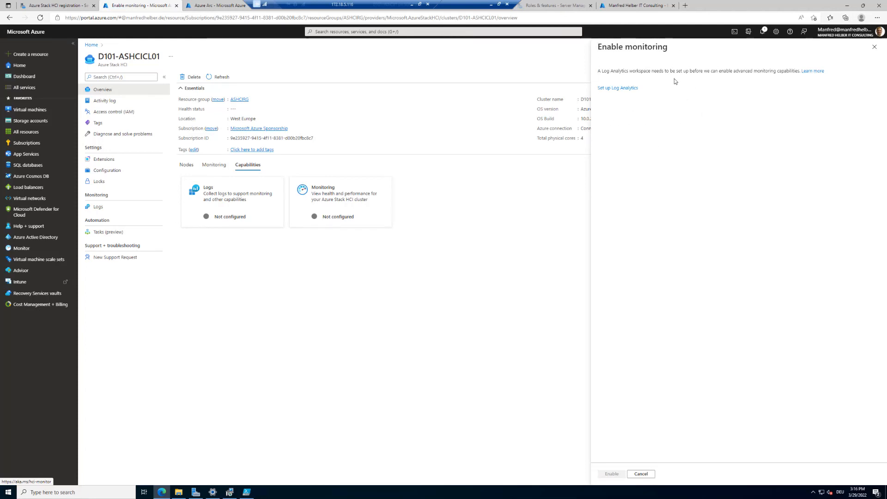
{"action": "left_click", "coordinate": [875, 46]}
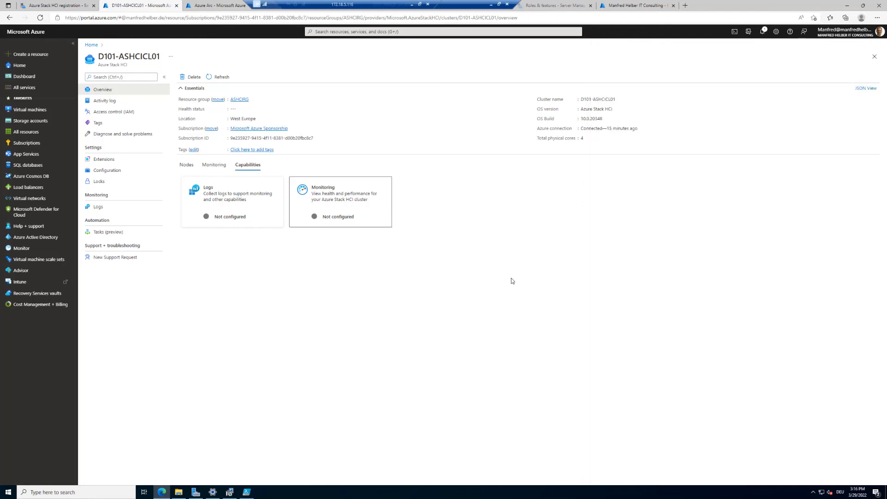
Open the first node's Azure Arc server page from the Nodes tab and browse its Security, Properties, Policies and Inventory pages before returning to the cluster
{"action": "left_click", "coordinate": [186, 164]}
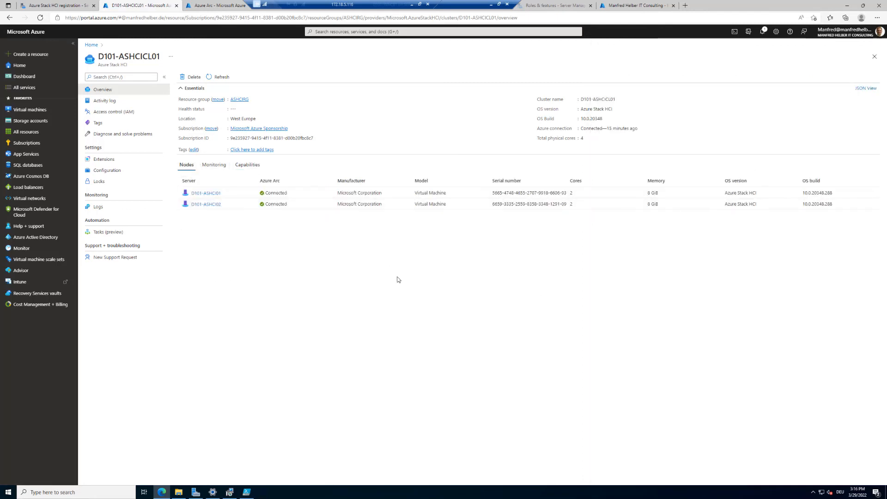
{"action": "left_click", "coordinate": [203, 193]}
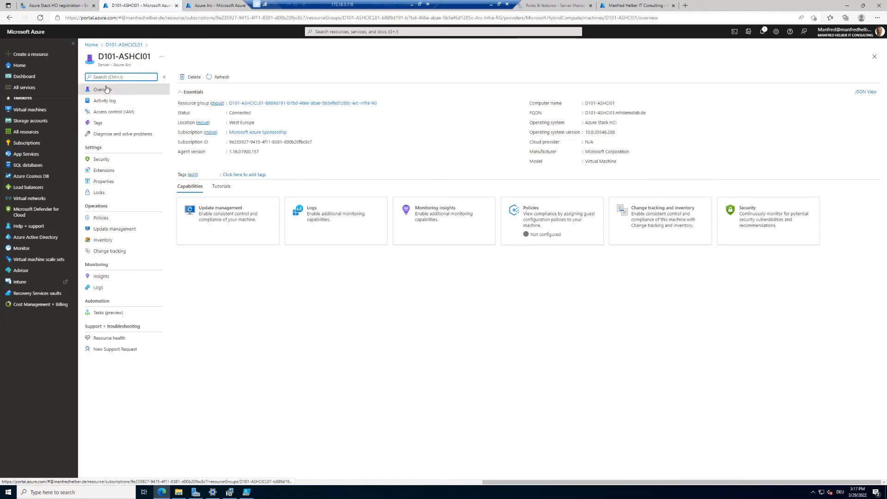
{"action": "left_click", "coordinate": [99, 158]}
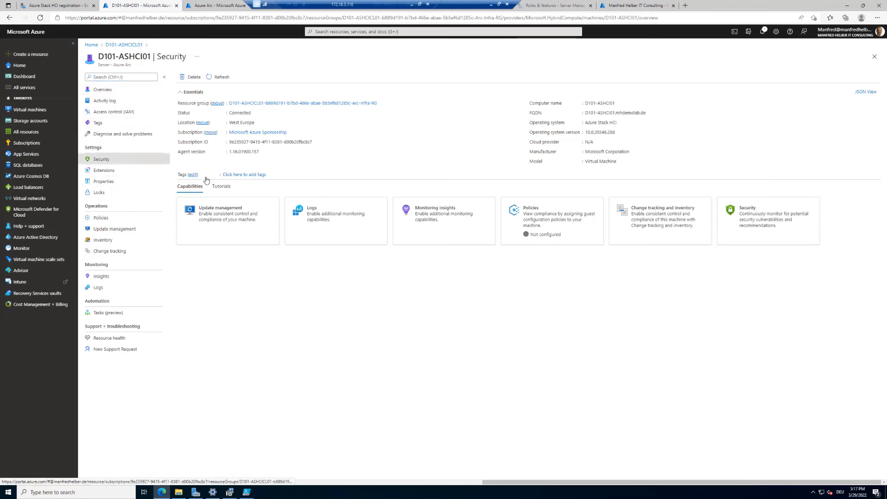
{"action": "left_click", "coordinate": [103, 182]}
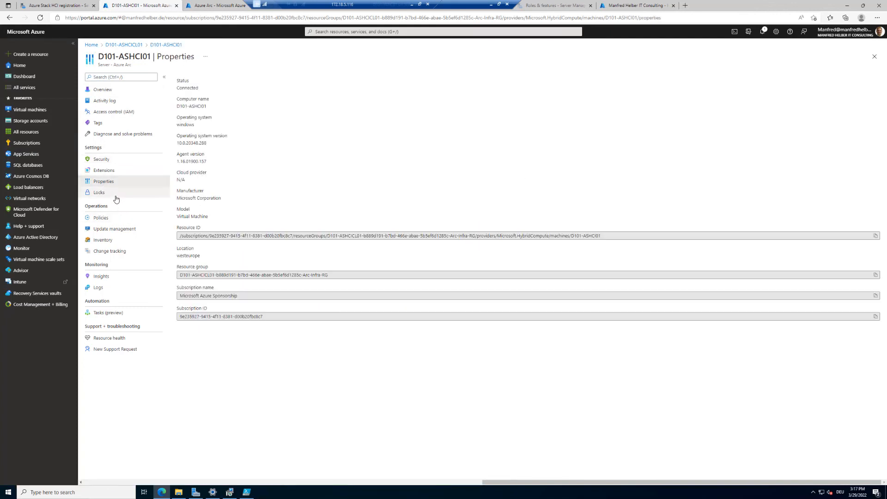
{"action": "left_click", "coordinate": [101, 218]}
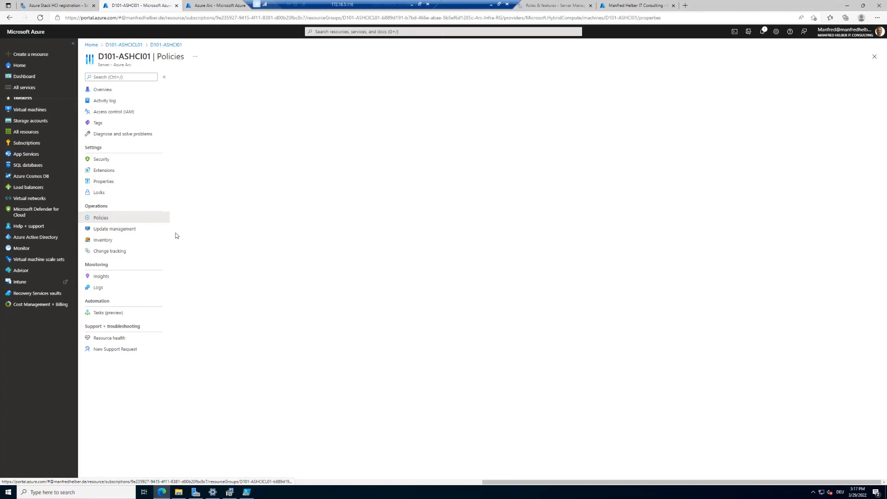
{"action": "left_click", "coordinate": [112, 243]}
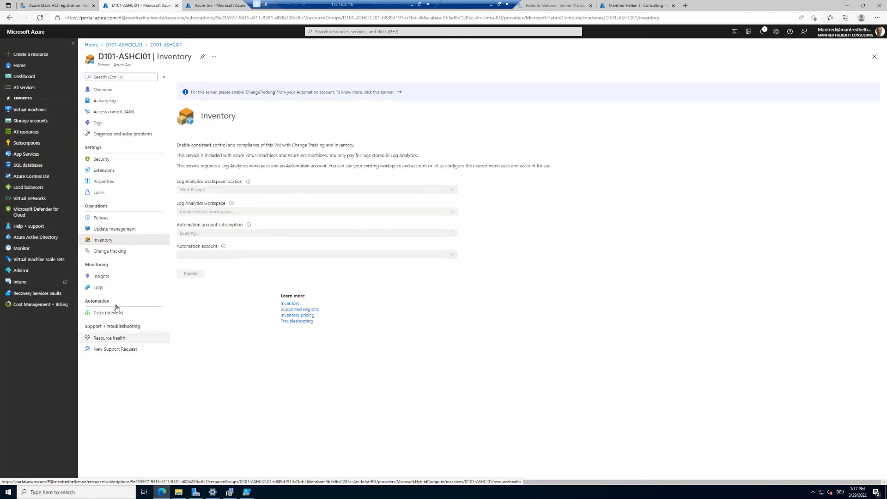
{"action": "left_click", "coordinate": [125, 46]}
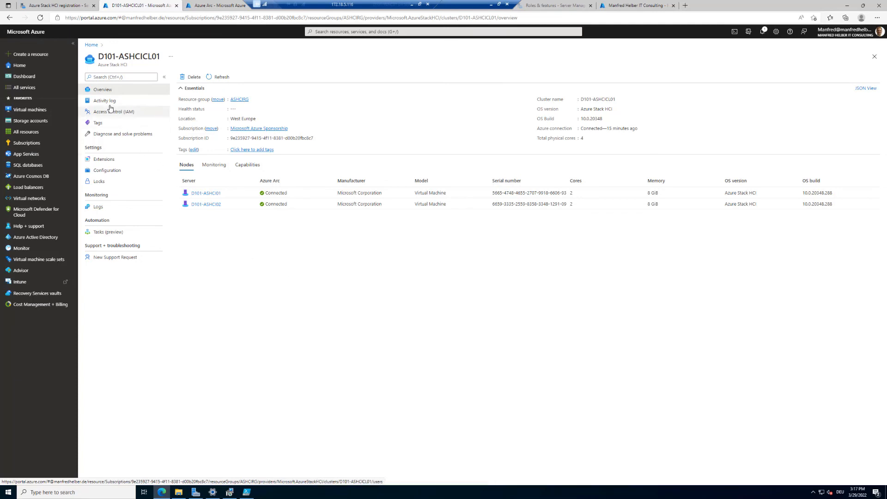
Switch to Windows Admin Center and open management of server D101-ASHCI01 from the cluster's server inventory
{"action": "left_click", "coordinate": [55, 7]}
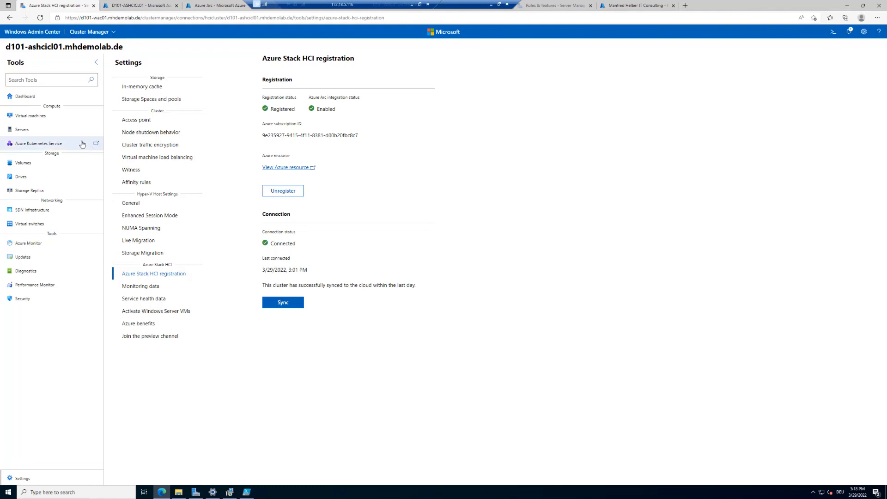
{"action": "left_click", "coordinate": [23, 131]}
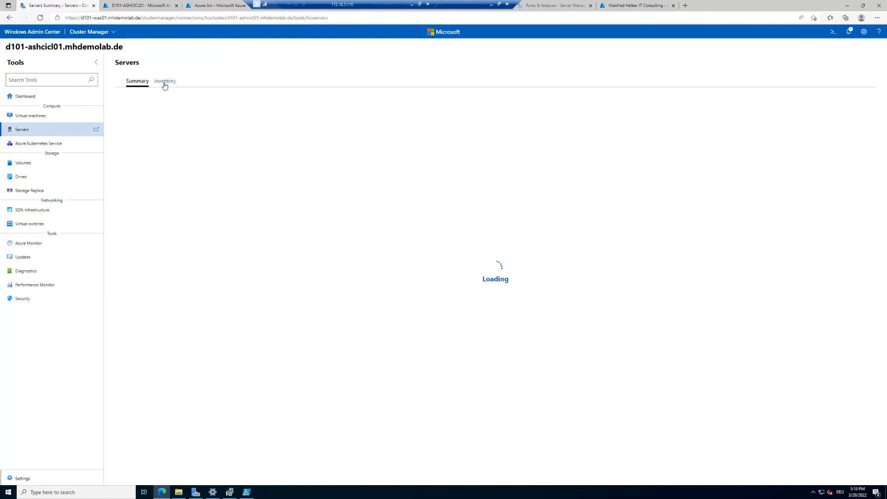
{"action": "left_click", "coordinate": [164, 83]}
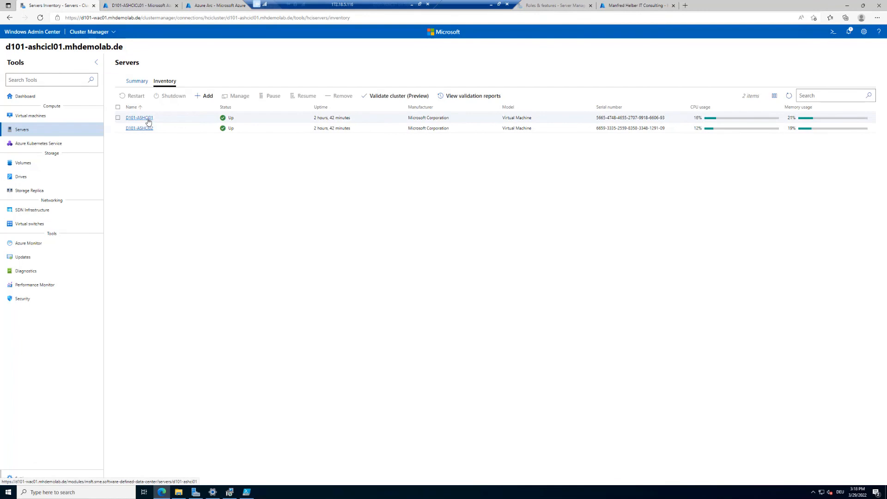
{"action": "left_click", "coordinate": [148, 122]}
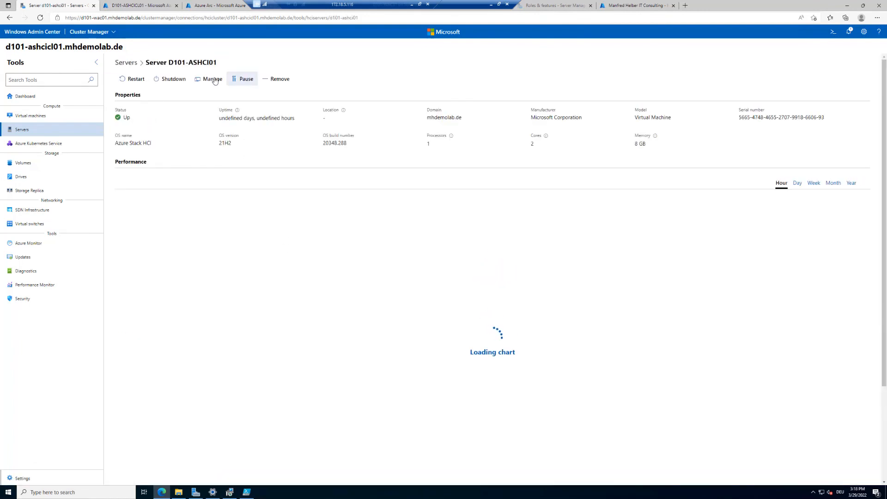
{"action": "left_click", "coordinate": [209, 80]}
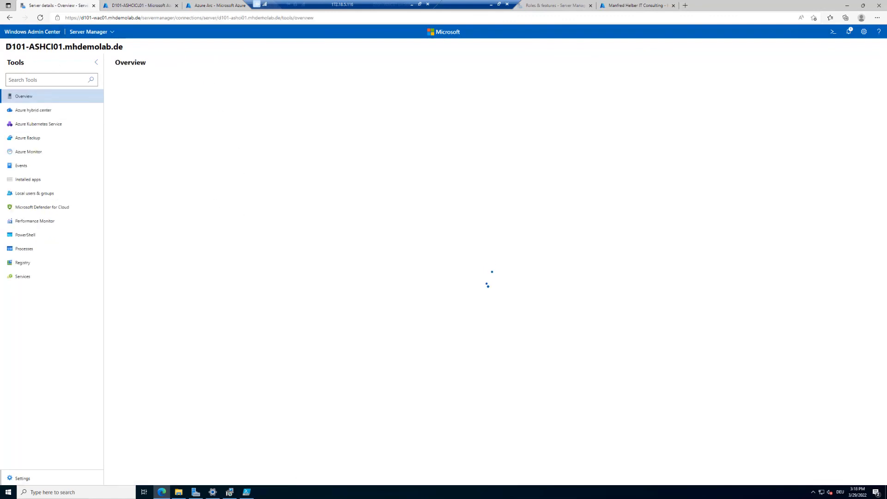
View the server's installed apps and the Azure Connected Machine Agent's properties
{"action": "left_click_drag", "start_coordinate": [5, 47], "coordinate": [68, 46]}
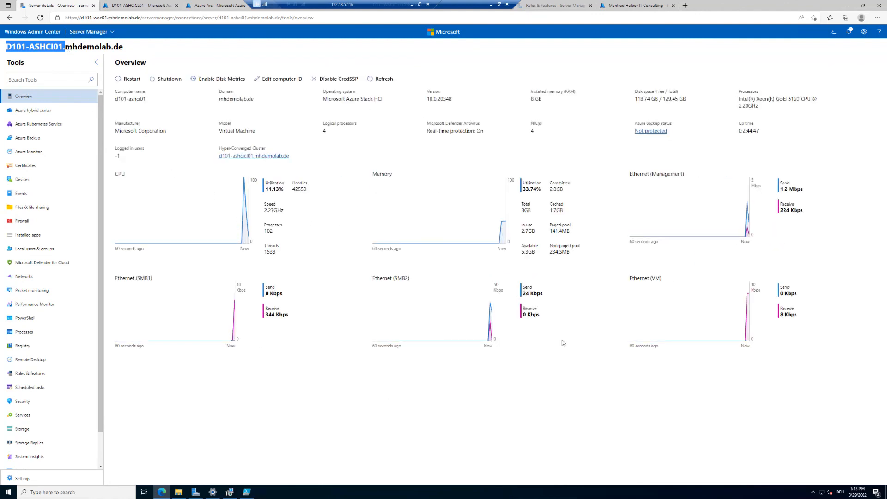
{"action": "scroll", "coordinate": [69, 303], "scroll_direction": "down", "scroll_amount": 1}
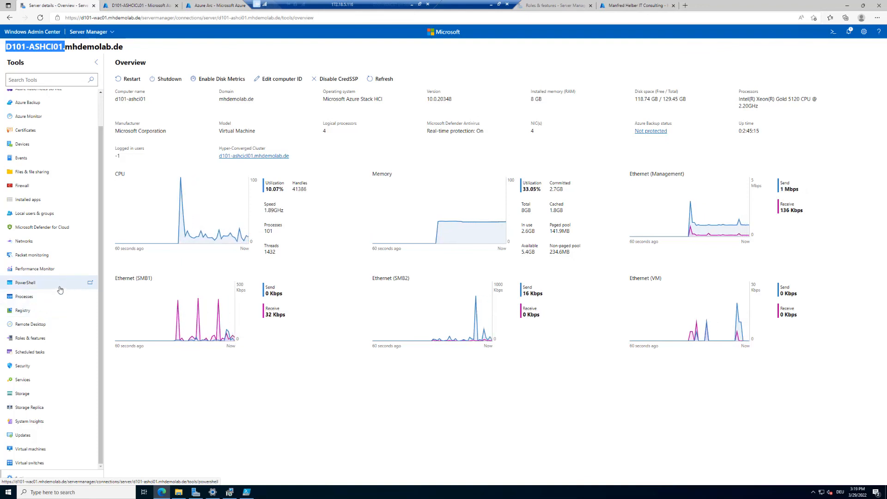
{"action": "scroll", "coordinate": [59, 290], "scroll_direction": "up", "scroll_amount": 1}
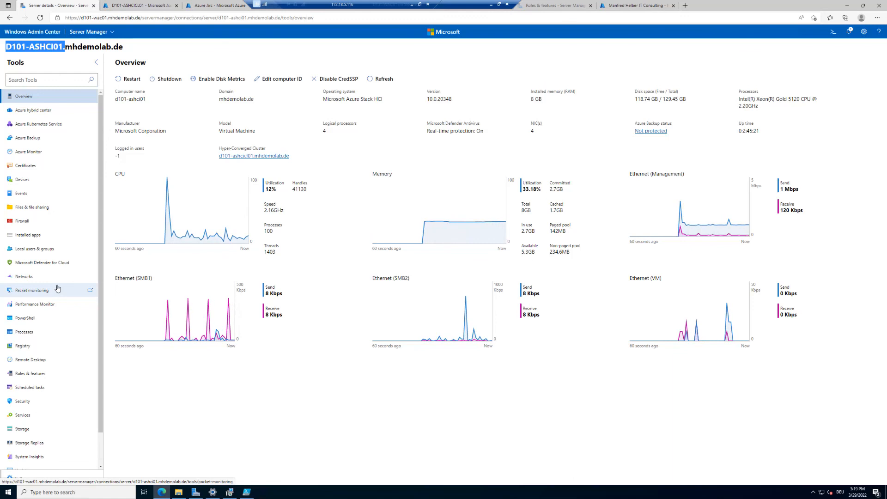
{"action": "scroll", "coordinate": [57, 288], "scroll_direction": "down", "scroll_amount": 2}
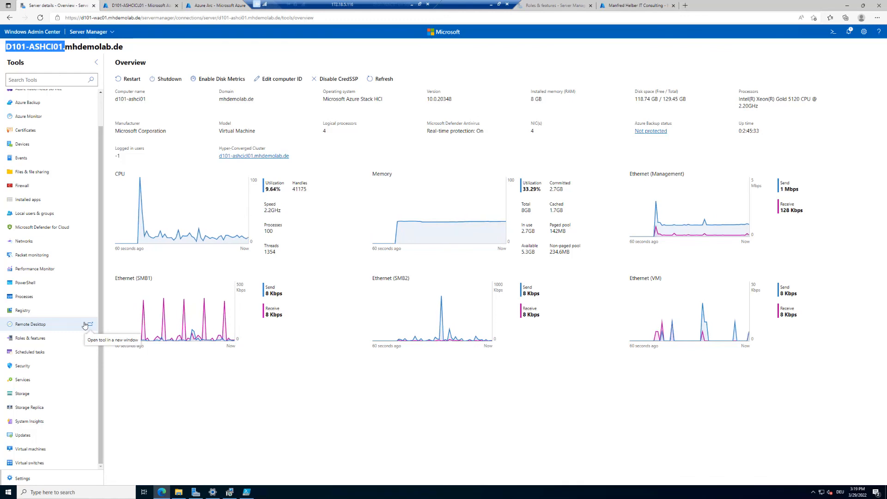
{"action": "left_click", "coordinate": [30, 200]}
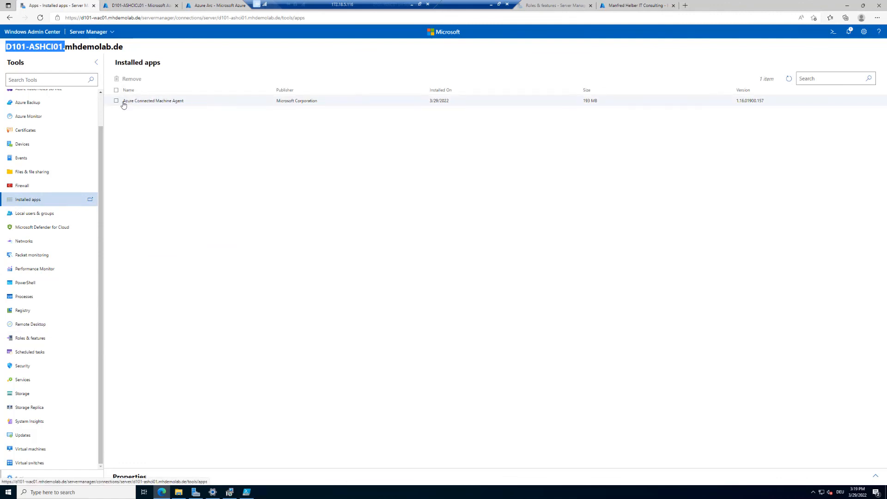
{"action": "left_click", "coordinate": [228, 107]}
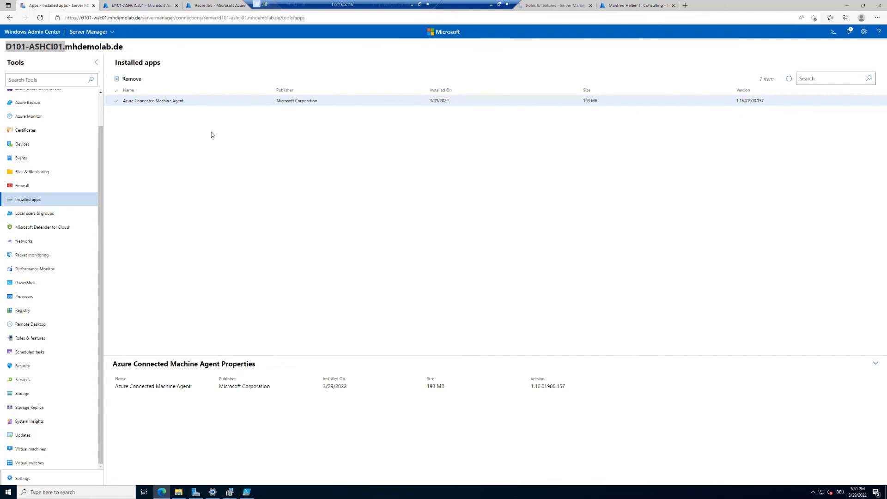
Return to all connections, open the d101-ashcicl01 cluster dashboard, and follow its Azure resource link to the portal
{"action": "left_click", "coordinate": [33, 33]}
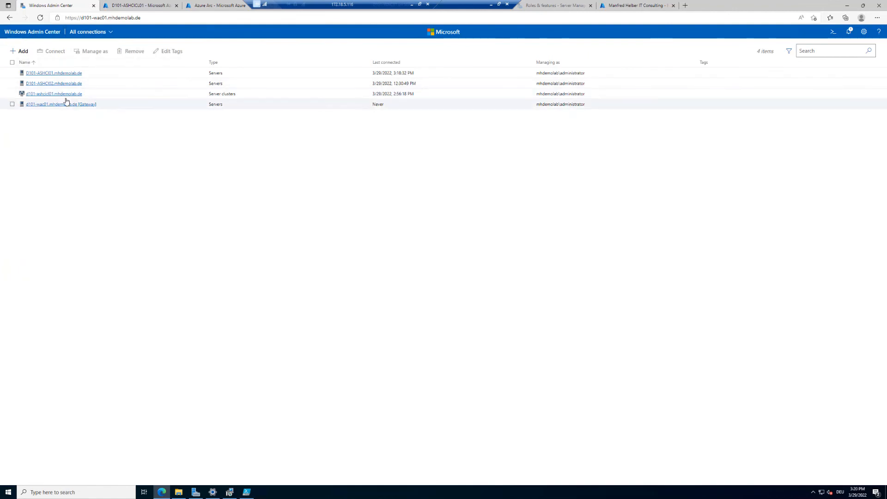
{"action": "left_click", "coordinate": [64, 94]}
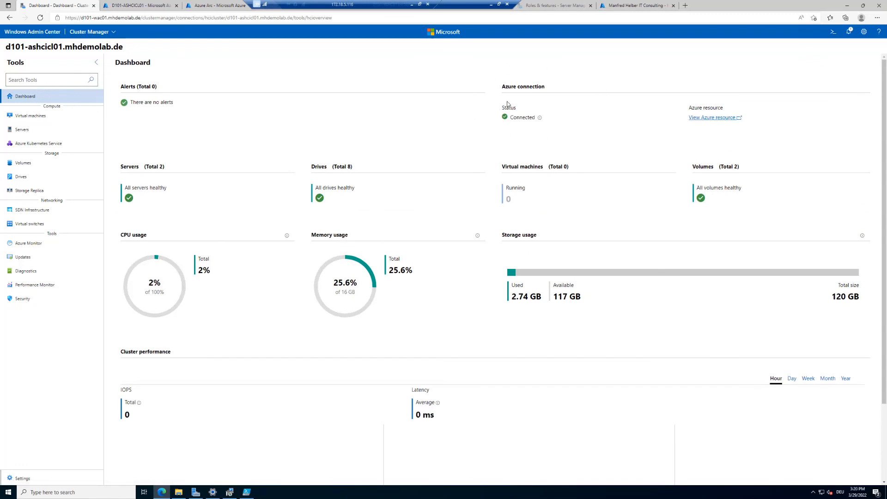
{"action": "left_click", "coordinate": [726, 118]}
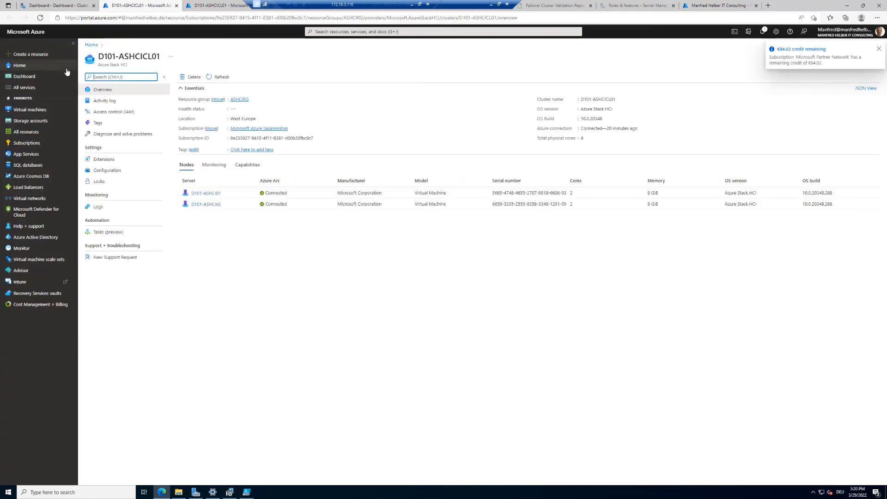
Switch between the Windows Admin Center cluster dashboard and the Azure portal cluster overview to compare them
{"action": "left_click", "coordinate": [60, 6]}
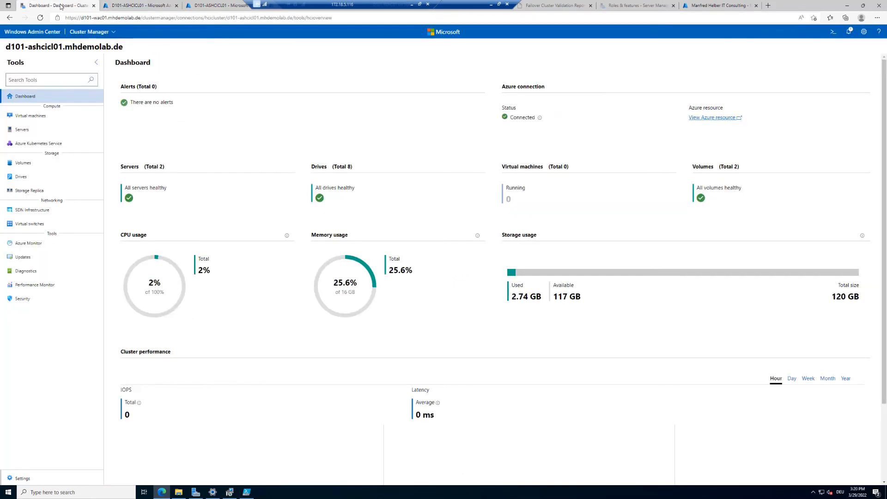
{"action": "left_click", "coordinate": [129, 6]}
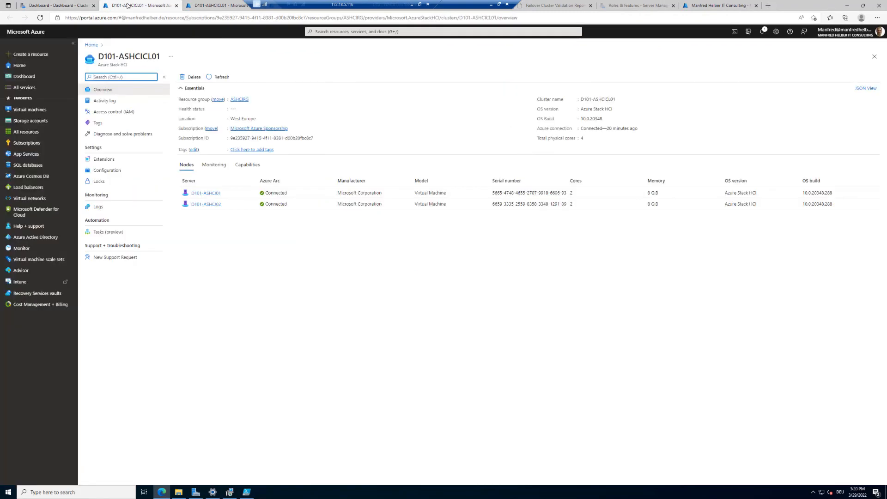
{"action": "left_click", "coordinate": [72, 3]}
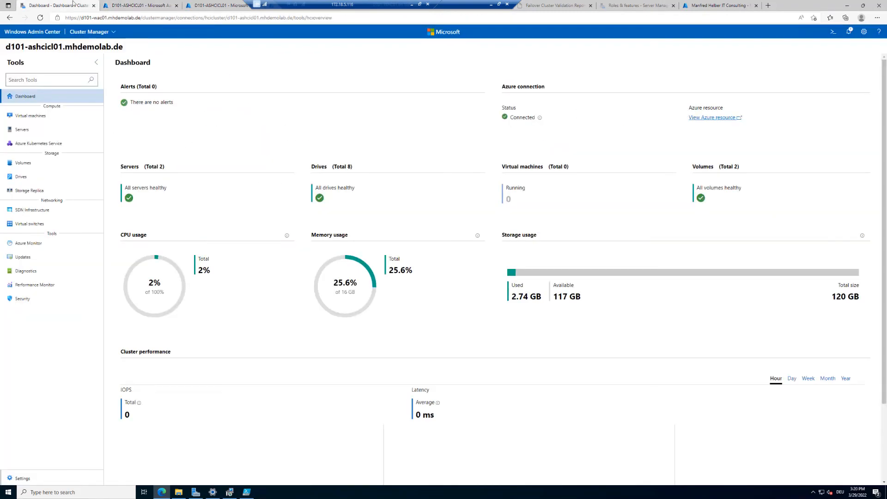
{"action": "left_click", "coordinate": [119, 6]}
{"action": "left_click", "coordinate": [69, 5]}
{"action": "left_click", "coordinate": [119, 6]}
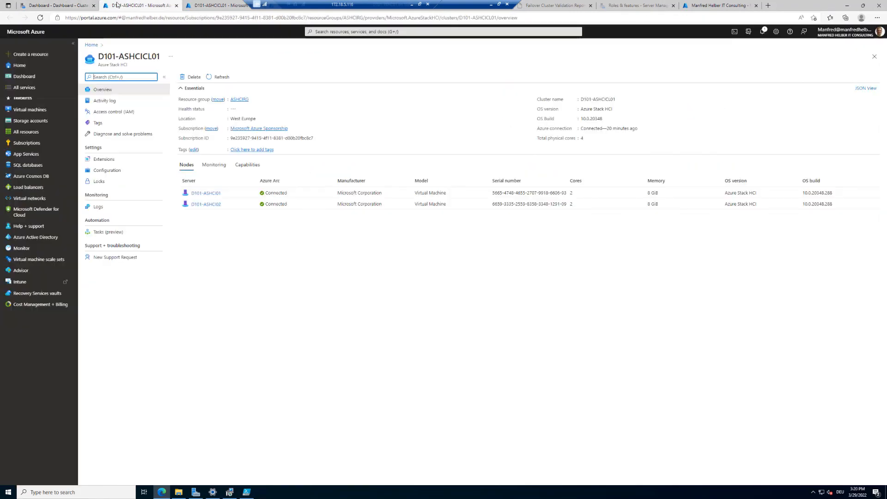
{"action": "left_click", "coordinate": [87, 5]}
{"action": "left_click", "coordinate": [131, 4]}
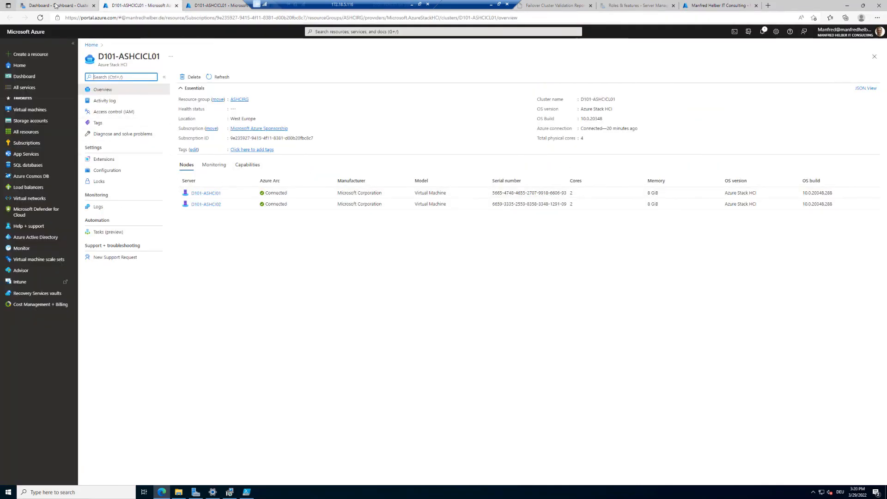
{"action": "left_click", "coordinate": [56, 6]}
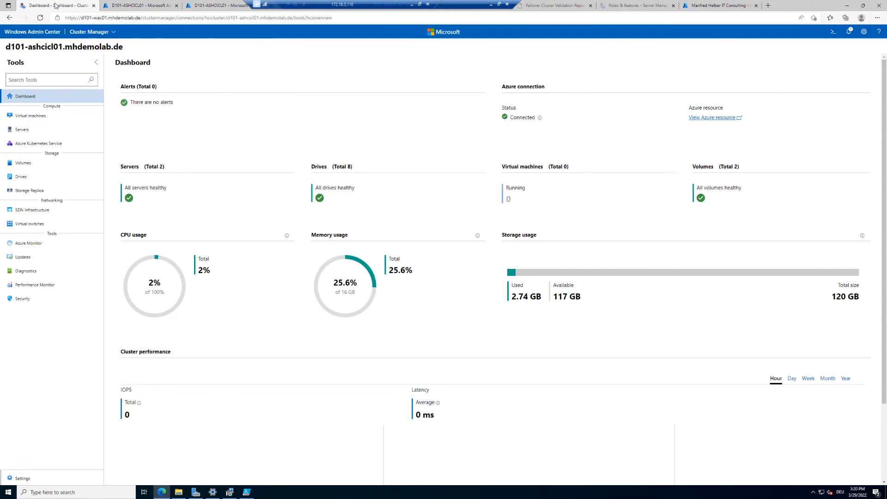